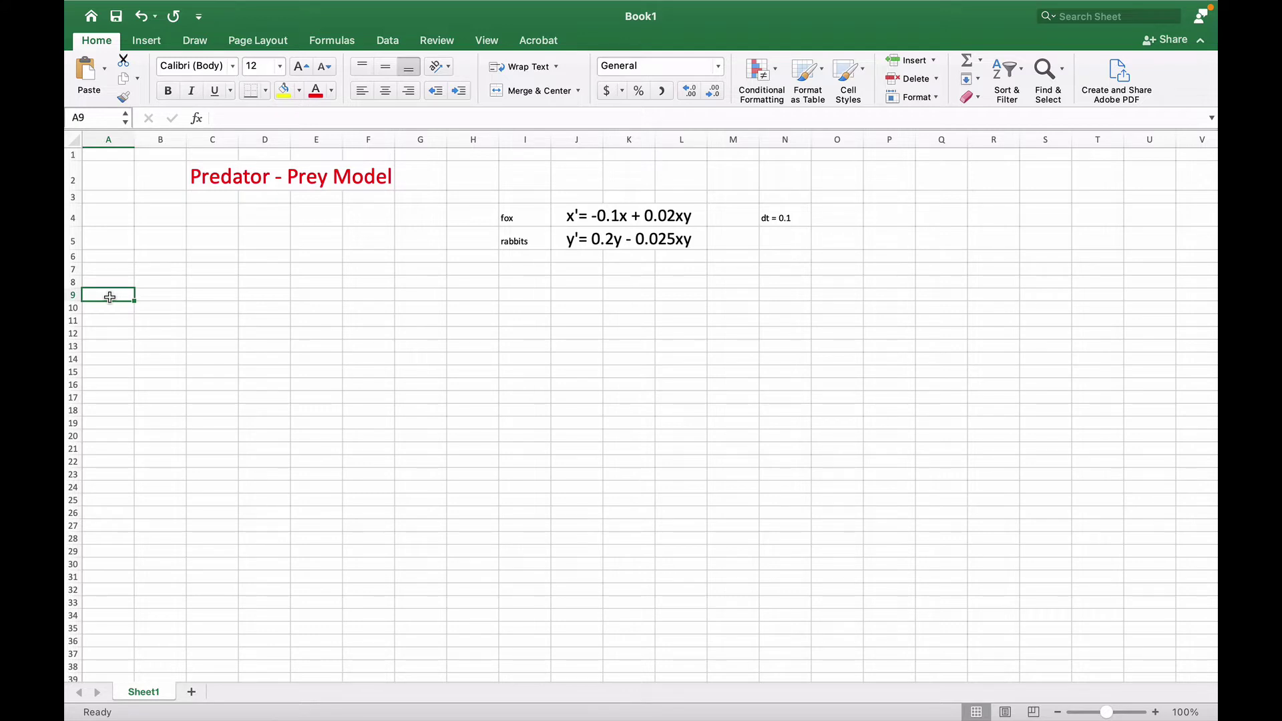
# Step: Enter the header n in A9 and the step numbers 0, 1, 2, 3 in A10:A13
pyautogui.write('n')
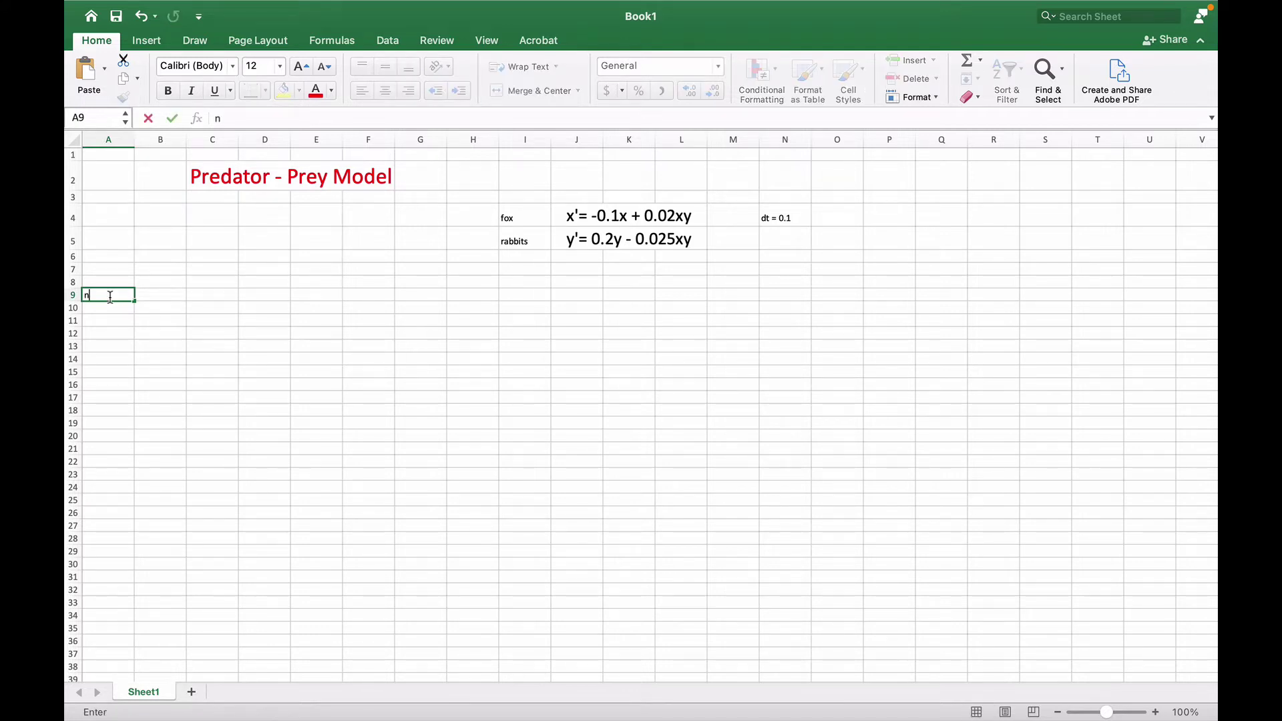
pyautogui.click(104, 307)
pyautogui.write('0')
pyautogui.press('Return')
pyautogui.write('1')
pyautogui.press('Return')
pyautogui.write('2')
pyautogui.press('Return')
pyautogui.write('3')
pyautogui.press('Return')
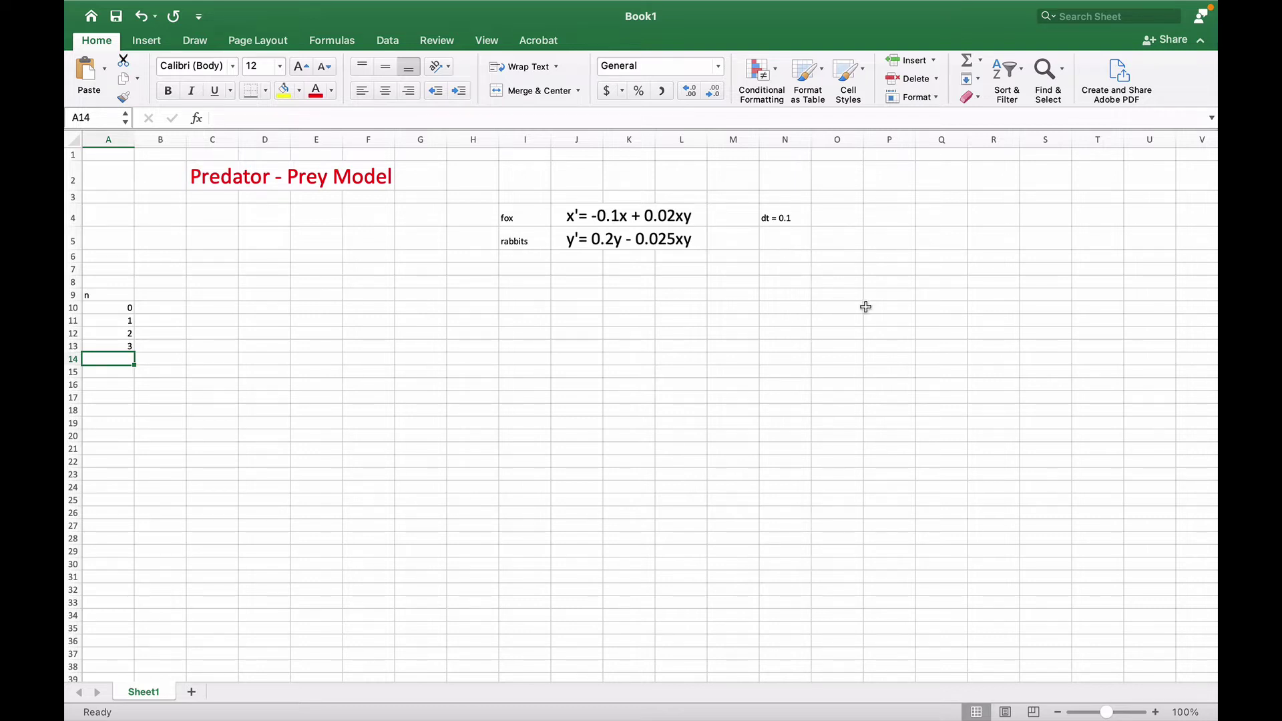
# Step: Extend the step numbers down column A to 1010 in row 1020
pyautogui.click(126, 332)
pyautogui.moveTo(133, 340); pyautogui.dragTo(129, 349)
pyautogui.write('3')
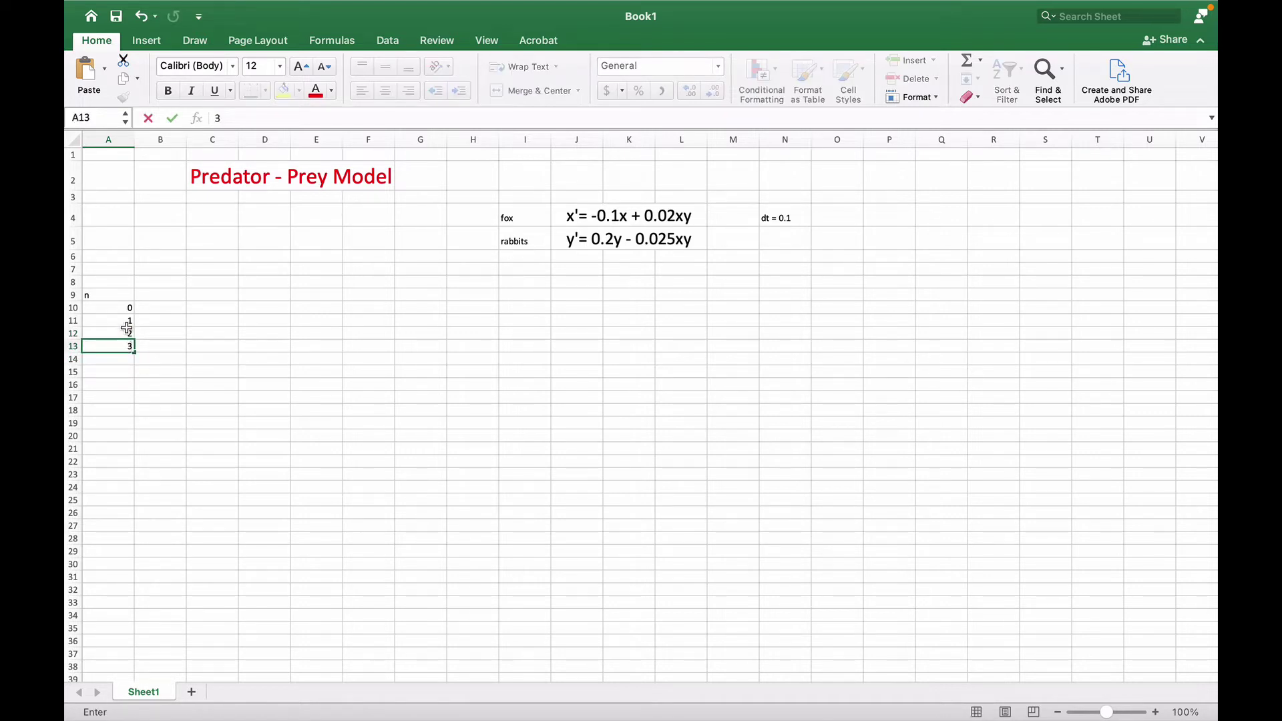
pyautogui.click(126, 322)
pyautogui.moveTo(126, 322); pyautogui.dragTo(144, 668)
pyautogui.scroll(20, 592, 494)
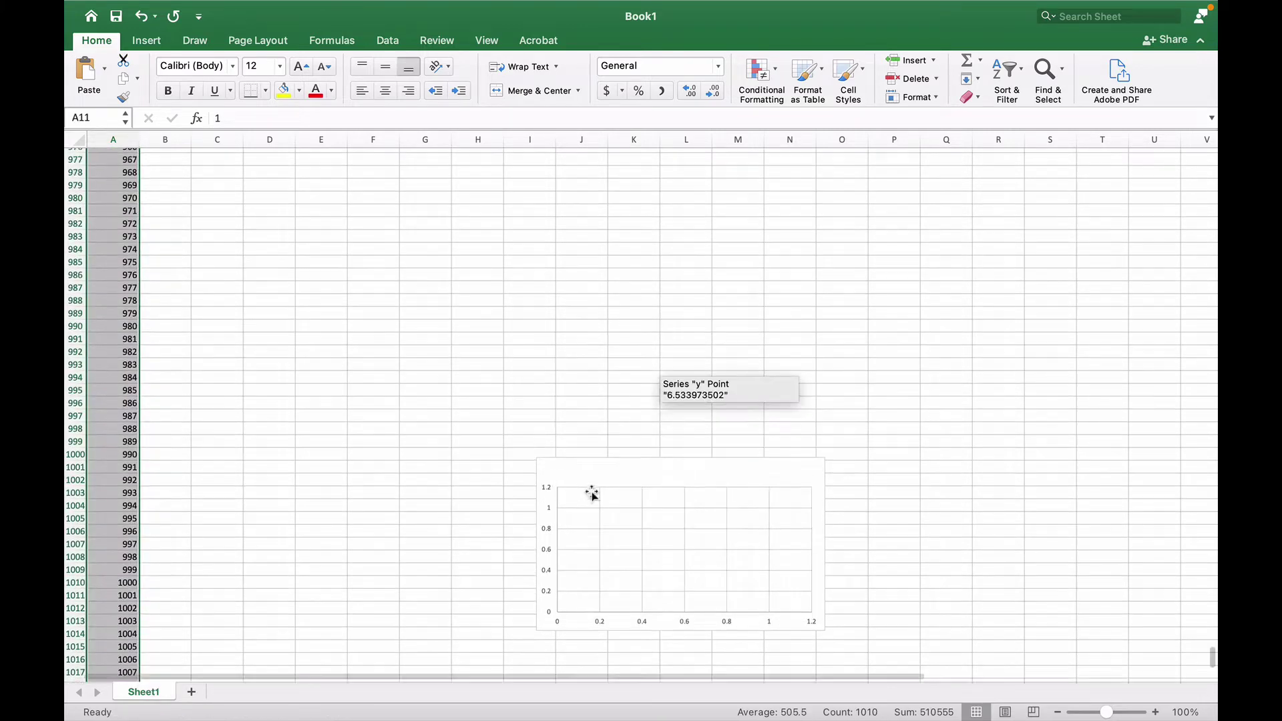
pyautogui.scroll(20, 592, 495)
pyautogui.hscroll(5, 592, 495)
pyautogui.scroll(10, 592, 494)
pyautogui.hscroll(-10, 321, 509)
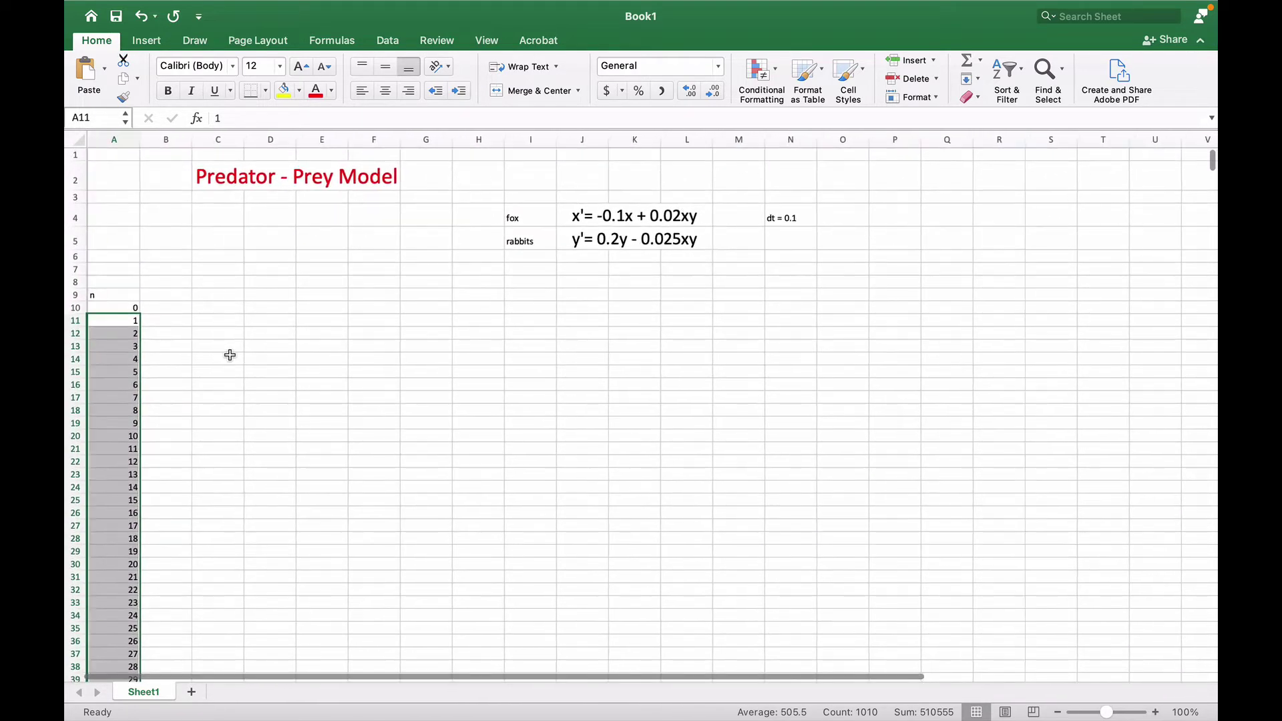
# Step: Enter the header t in B9 and a starting time of 0 in B10
pyautogui.click(169, 294)
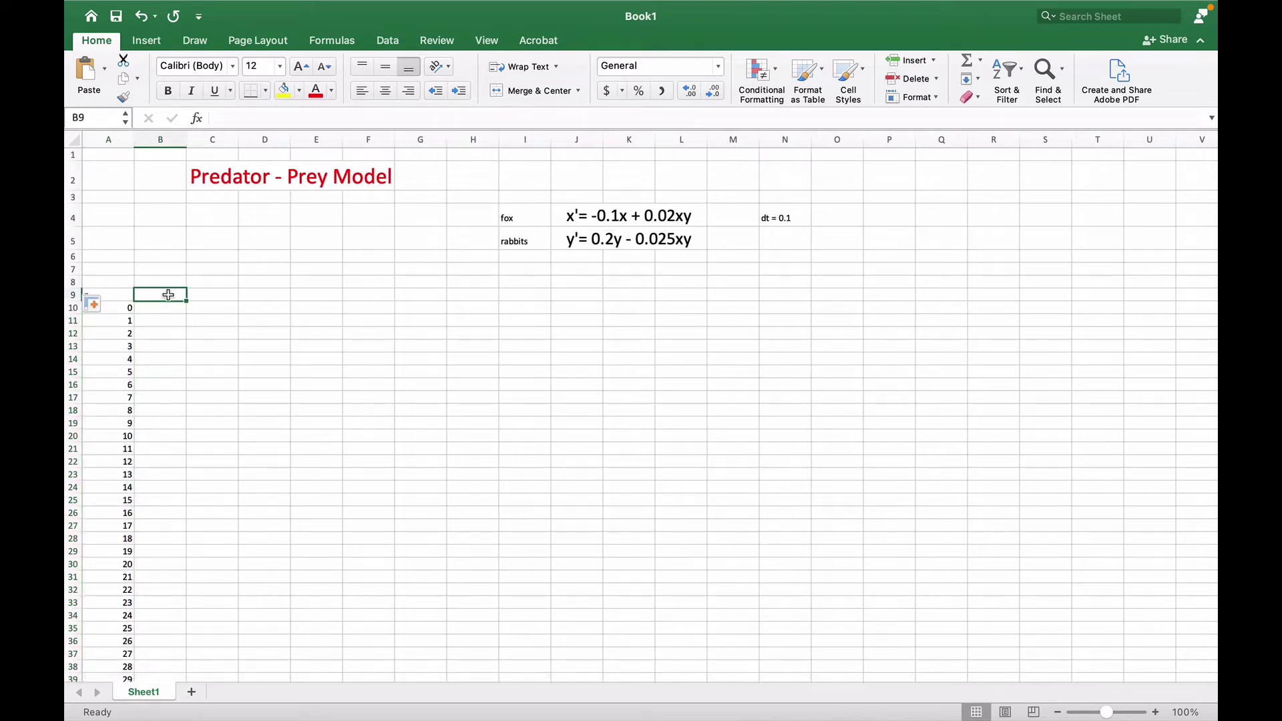
pyautogui.write('t')
pyautogui.press('Return')
pyautogui.write('0')
pyautogui.press('Return')
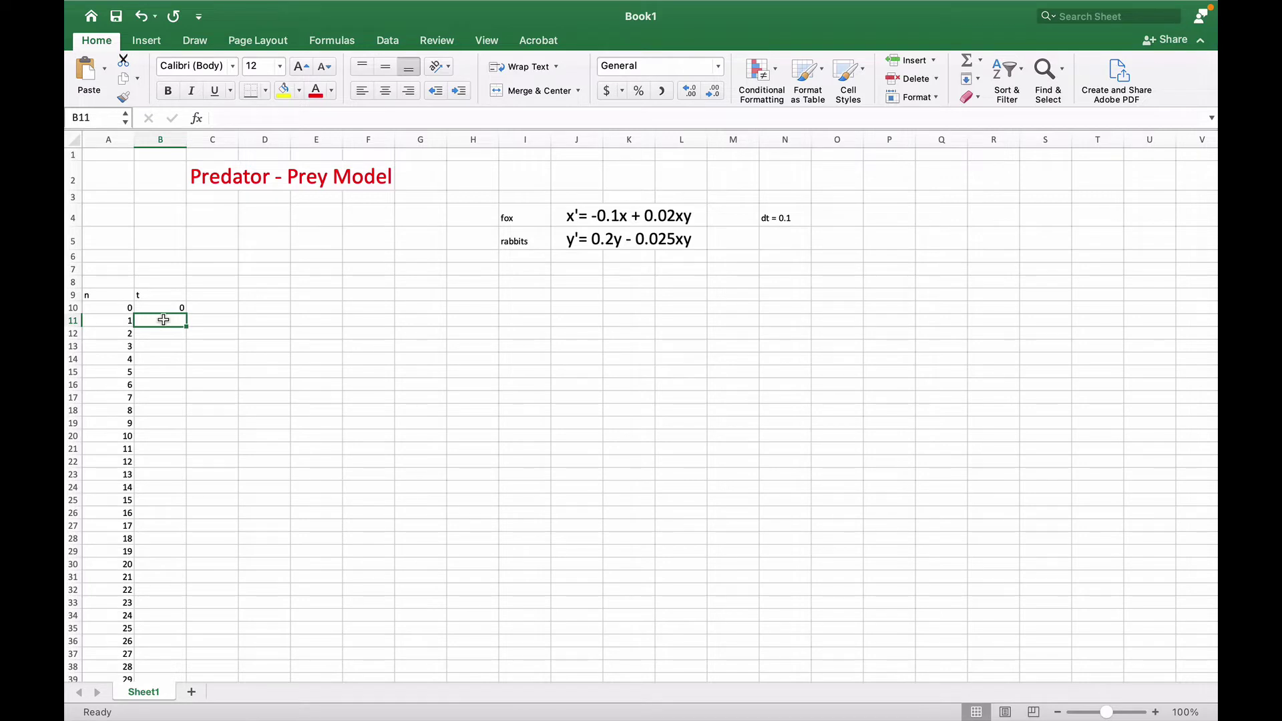
# Step: Put =B10+0.1 in B11 and fill it down so time steps by 0.1
pyautogui.write('=')
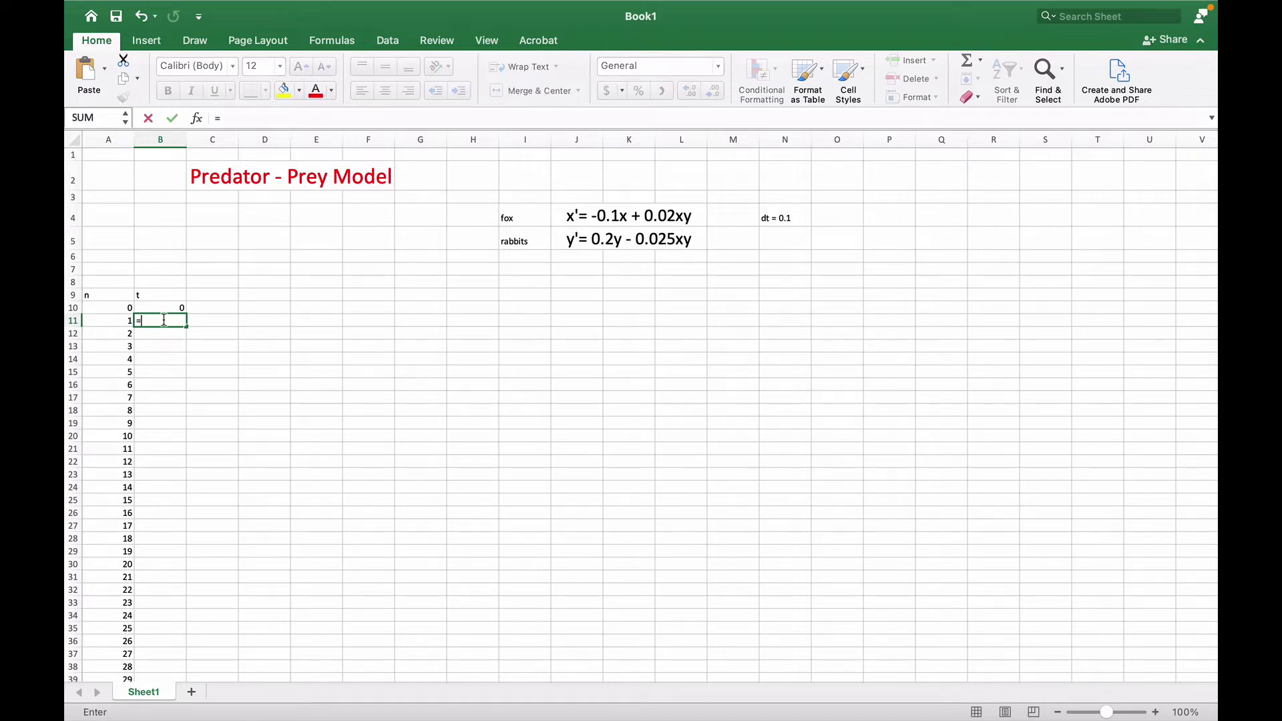
pyautogui.click(163, 308)
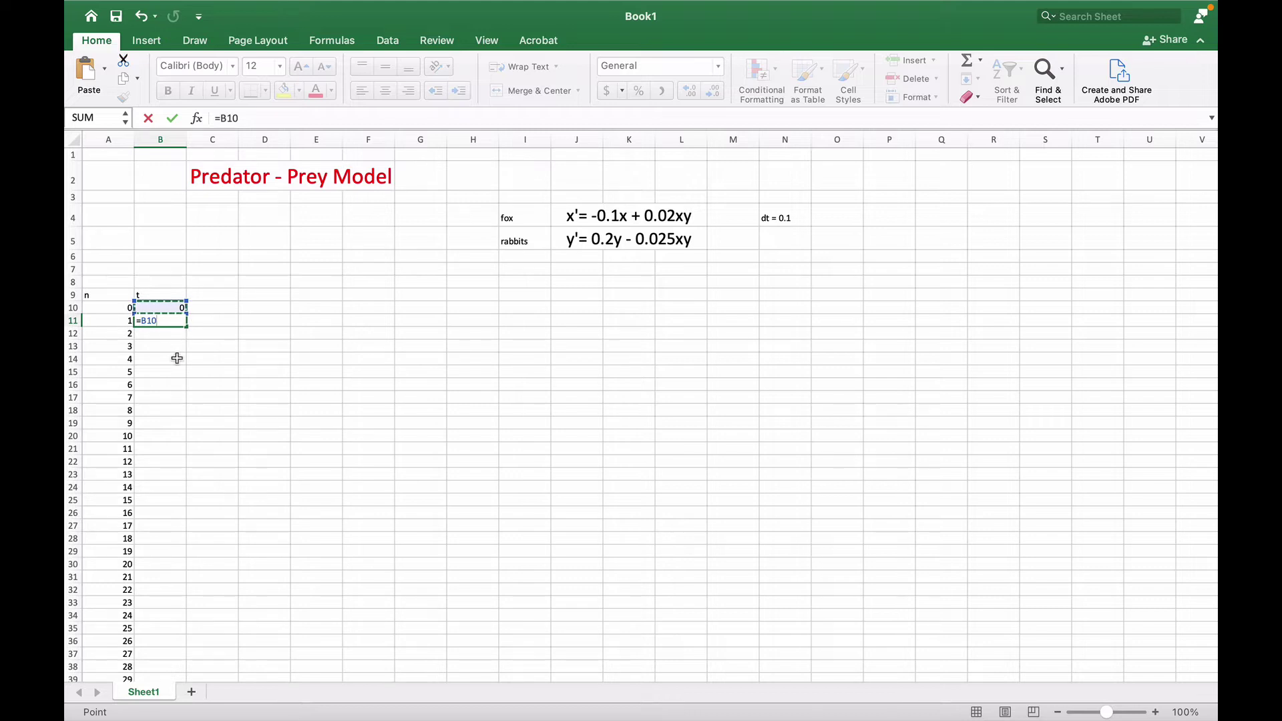
pyautogui.write('+.1')
pyautogui.press('Return')
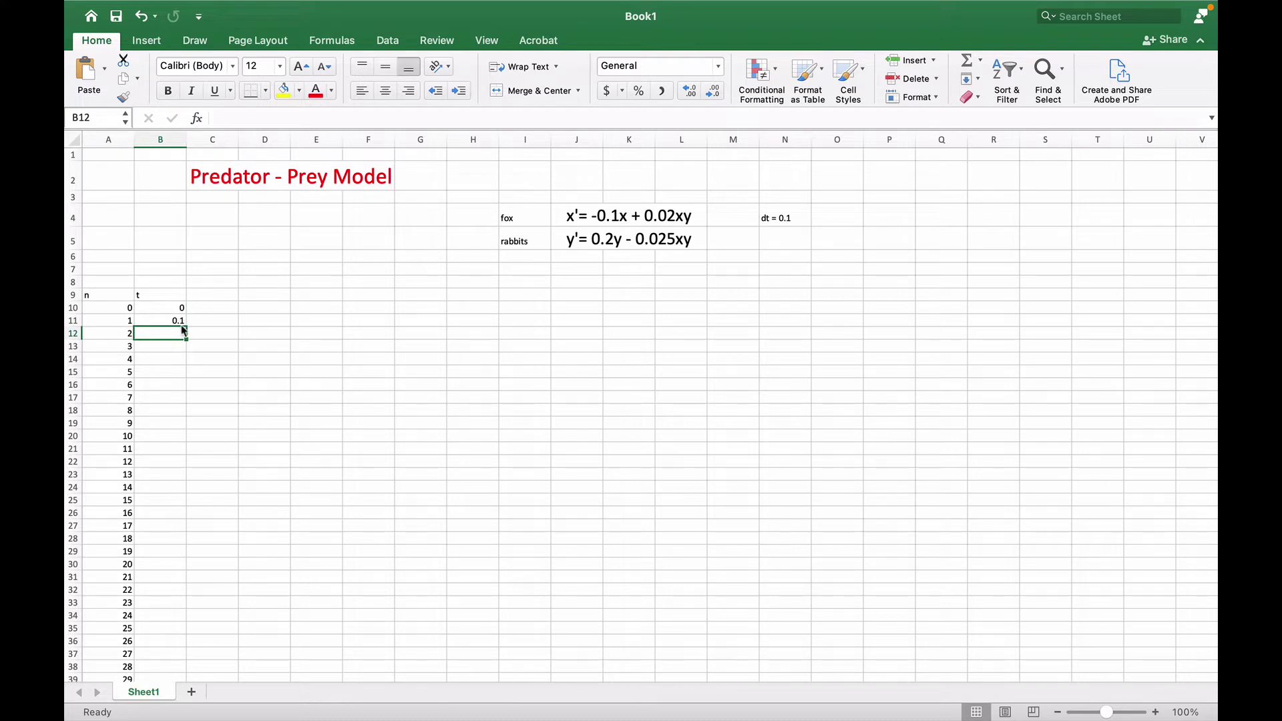
pyautogui.click(177, 319)
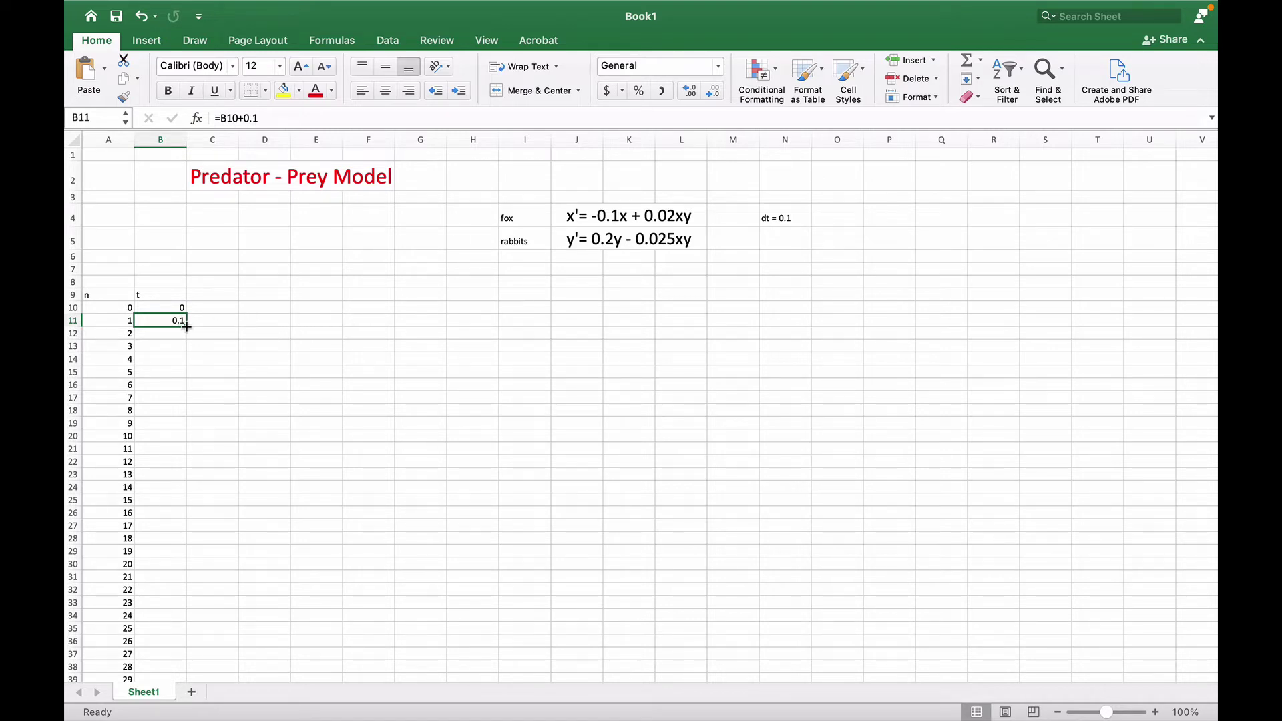
pyautogui.doubleClick(186, 327)
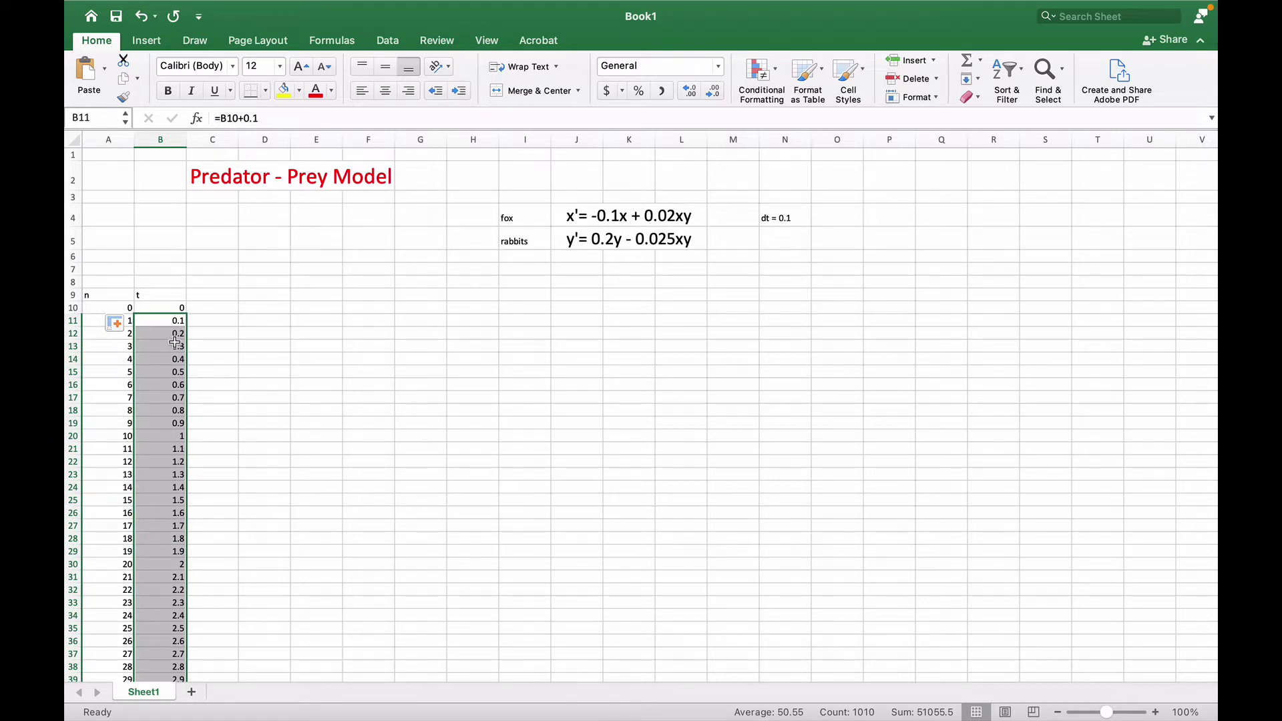
# Step: Type the column headers x, y, F and G in C9:F9
pyautogui.click(217, 293)
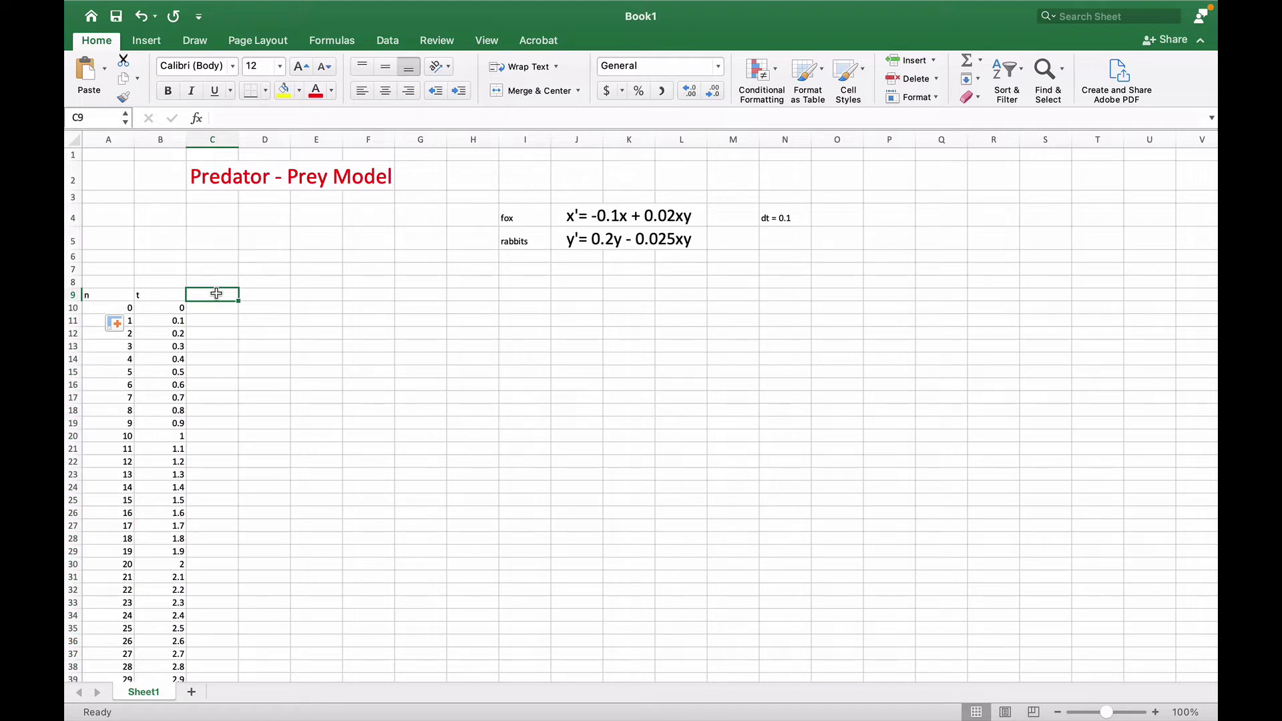
pyautogui.write('x')
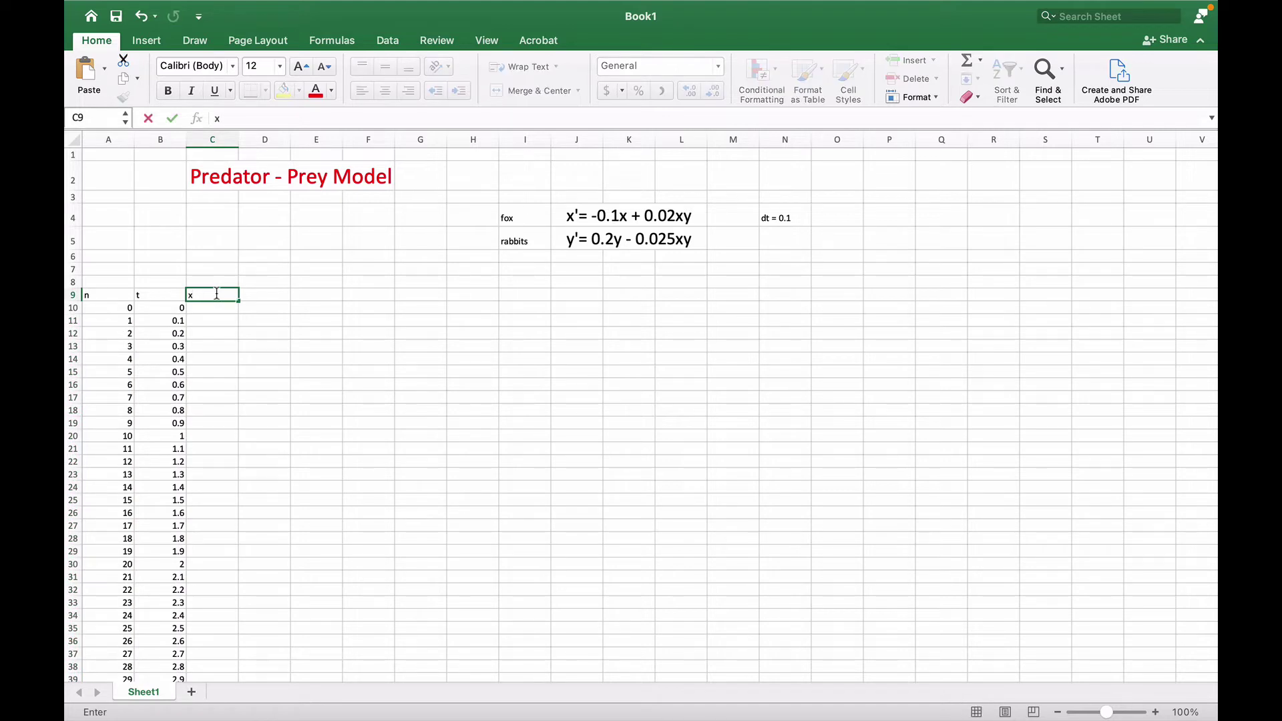
pyautogui.press('Tab')
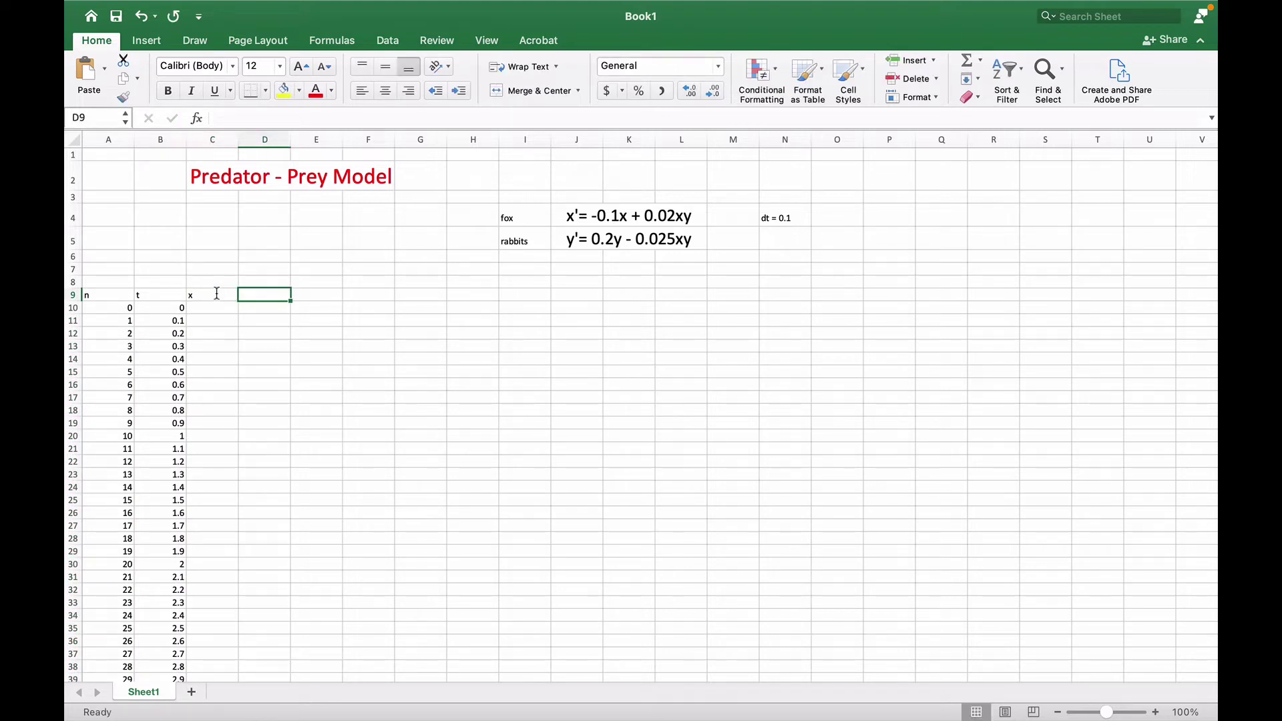
pyautogui.write('y')
pyautogui.press('Tab')
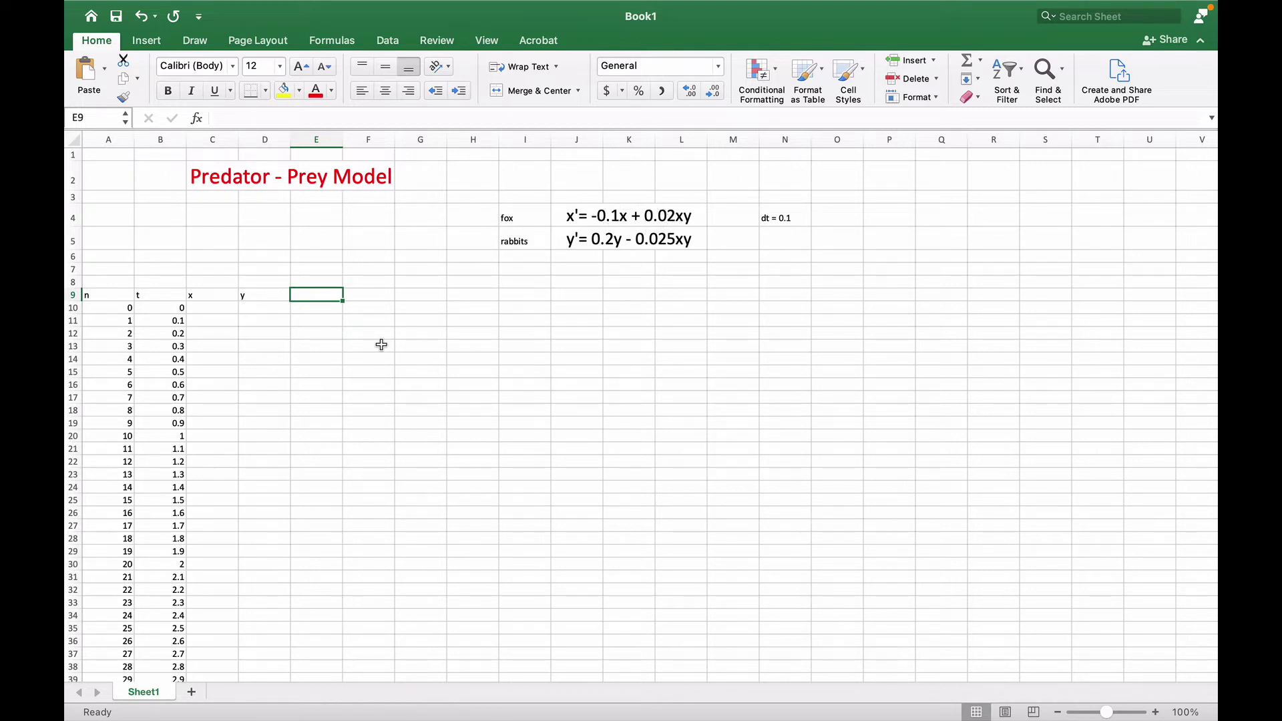
pyautogui.write('F')
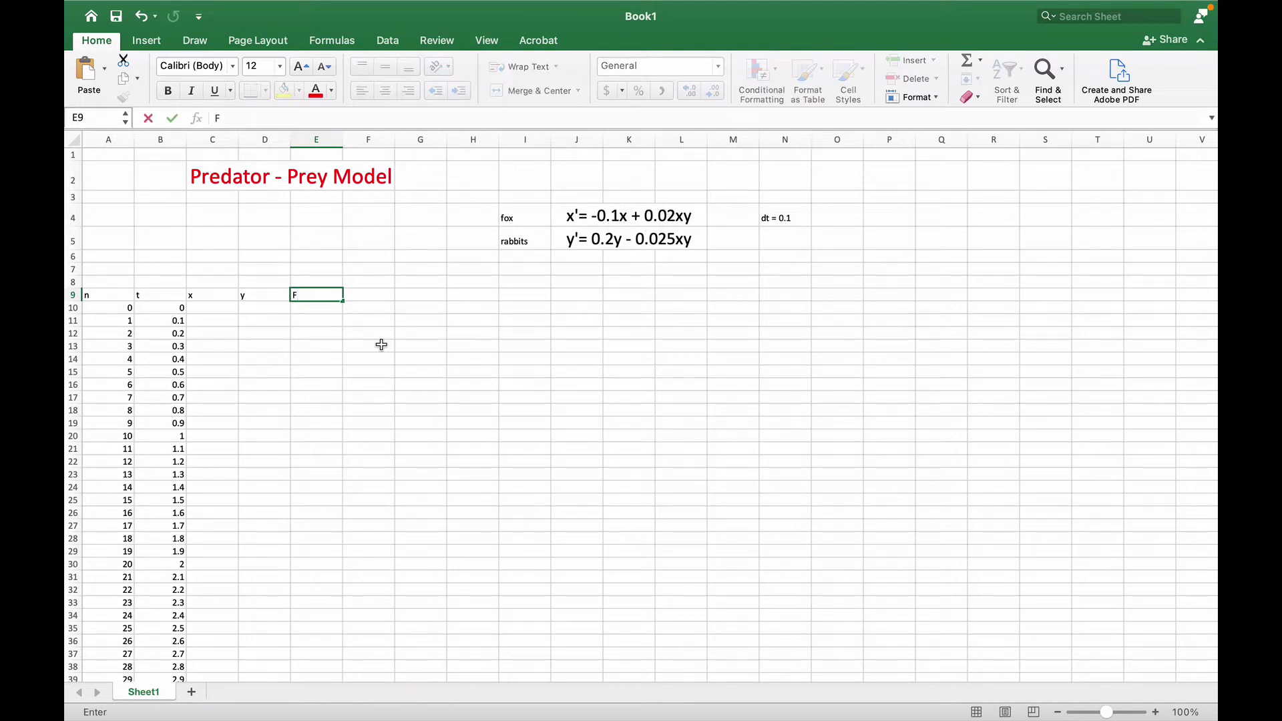
pyautogui.click(372, 295)
pyautogui.write('G')
# Step: Set the starting populations to 6 for x in C10 and 6 for y in D10
pyautogui.click(201, 309)
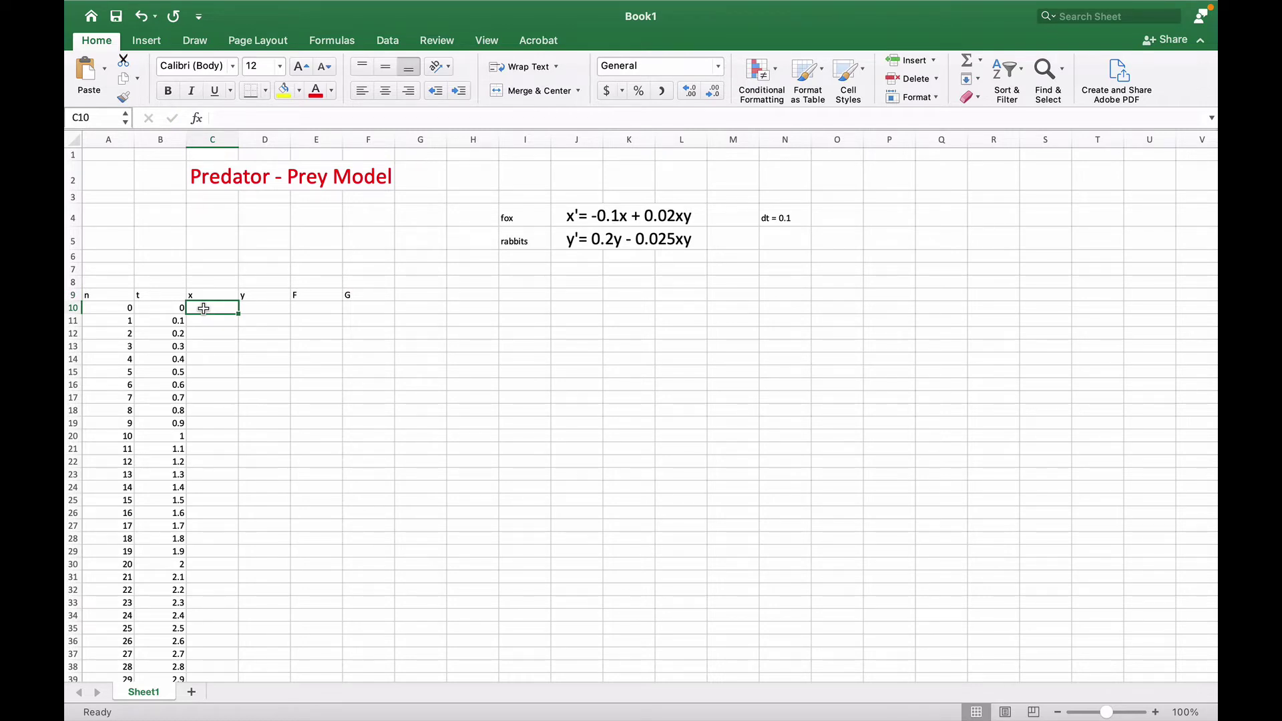
pyautogui.write('6')
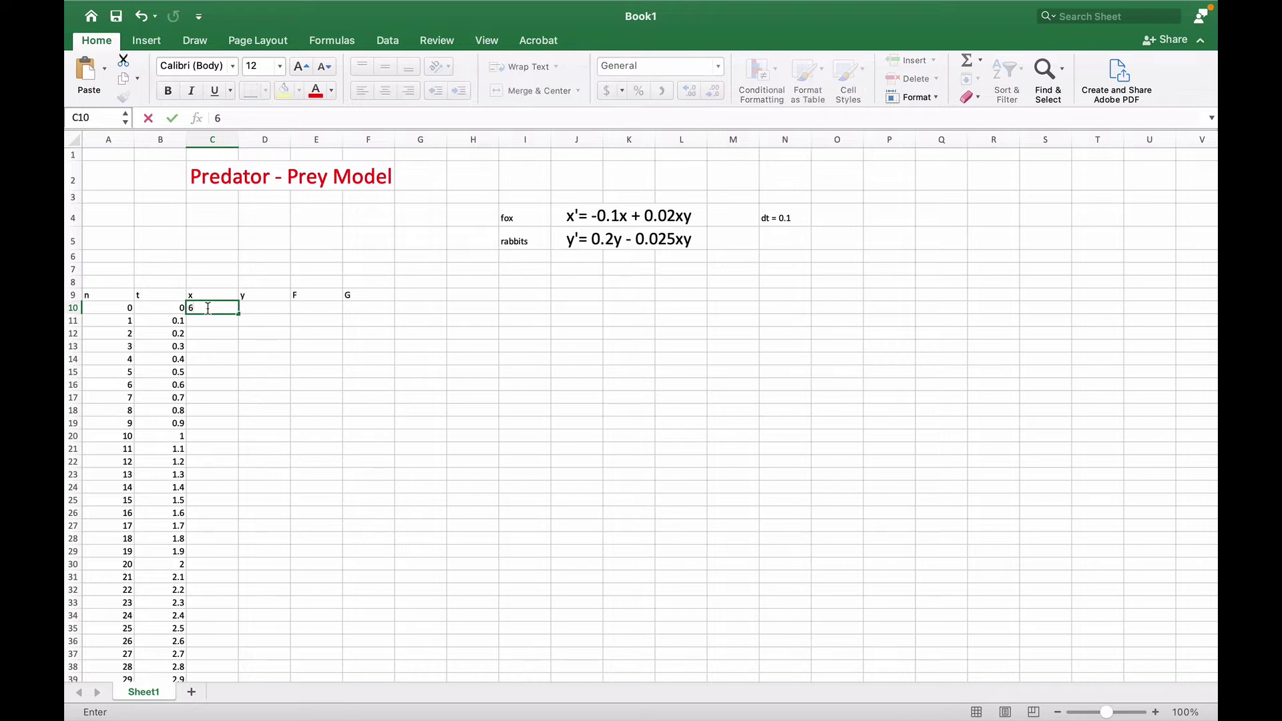
pyautogui.click(253, 307)
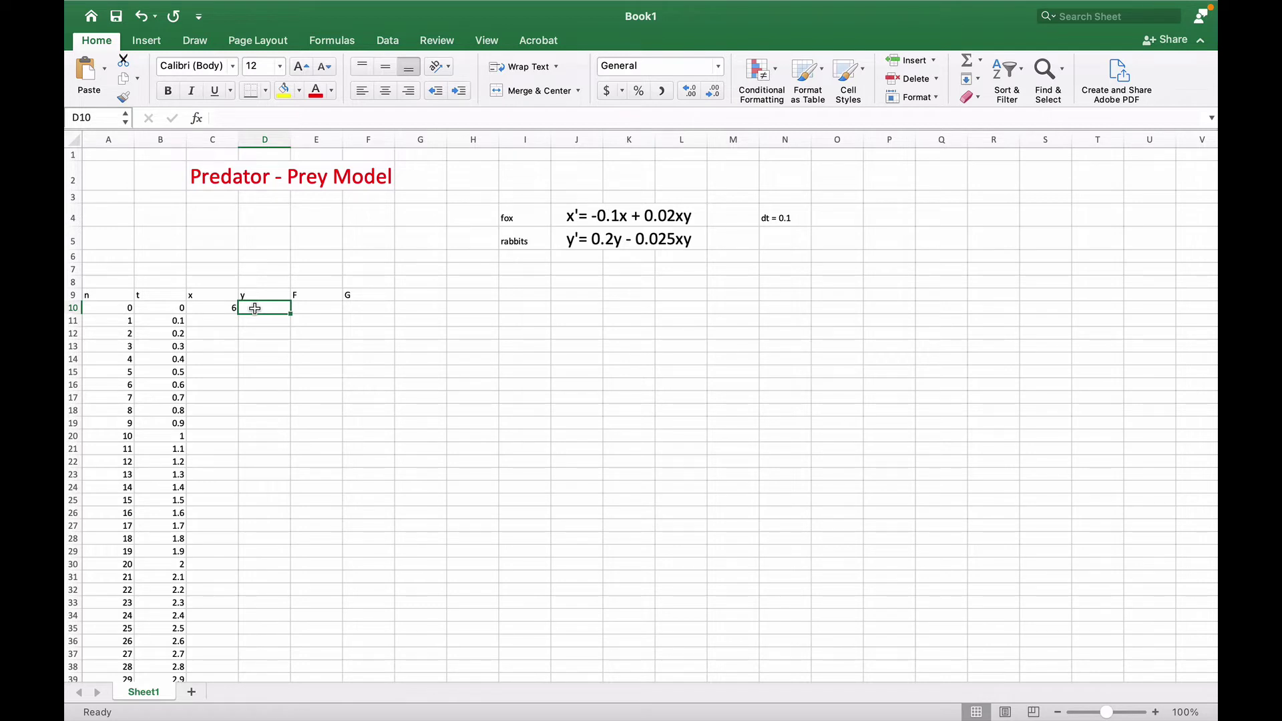
pyautogui.write('6')
pyautogui.click(312, 306)
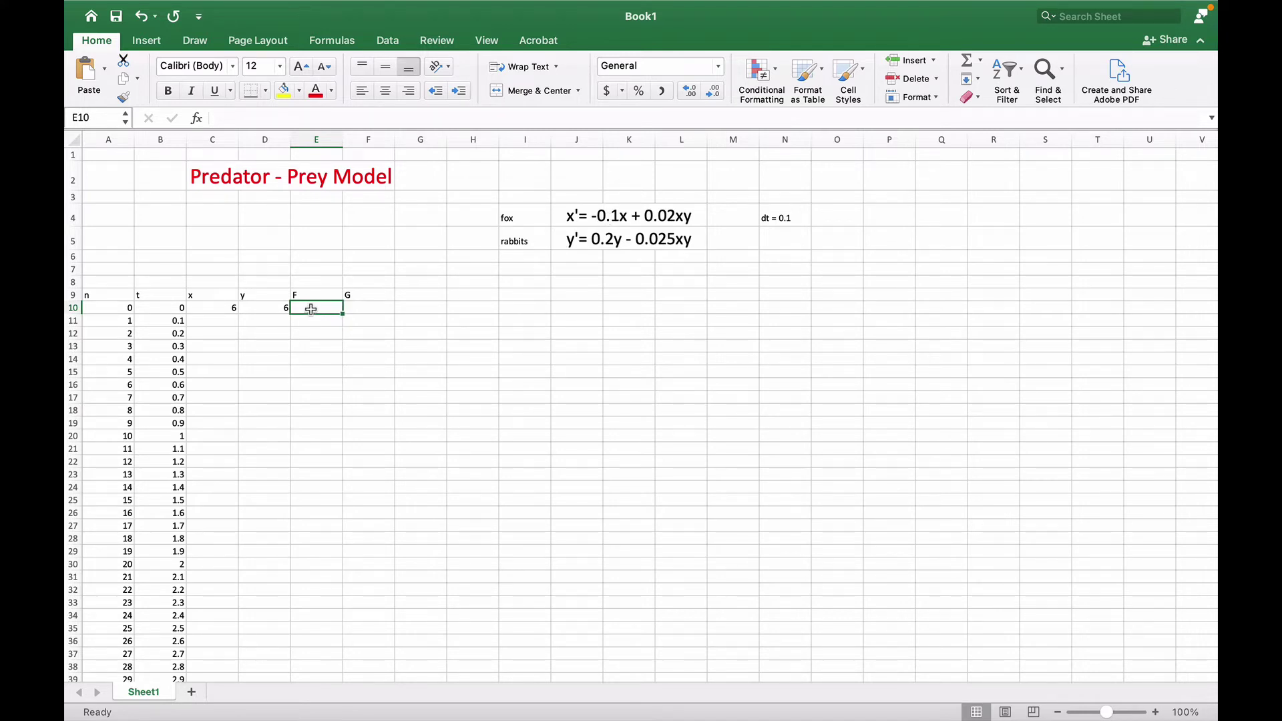
# Step: Enter =-0.1*C10+0.02*C10*D10 in E10 so the fox rate shows 0.12
pyautogui.write('=')
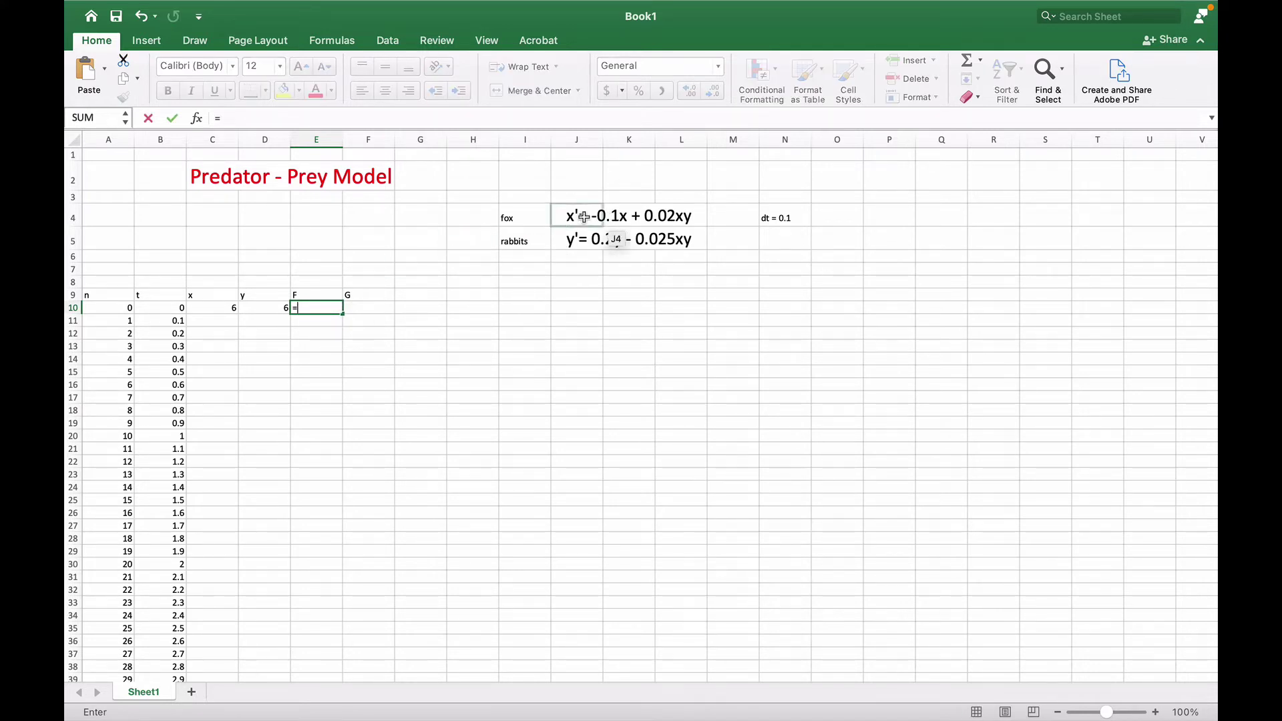
pyautogui.write('-0.1*')
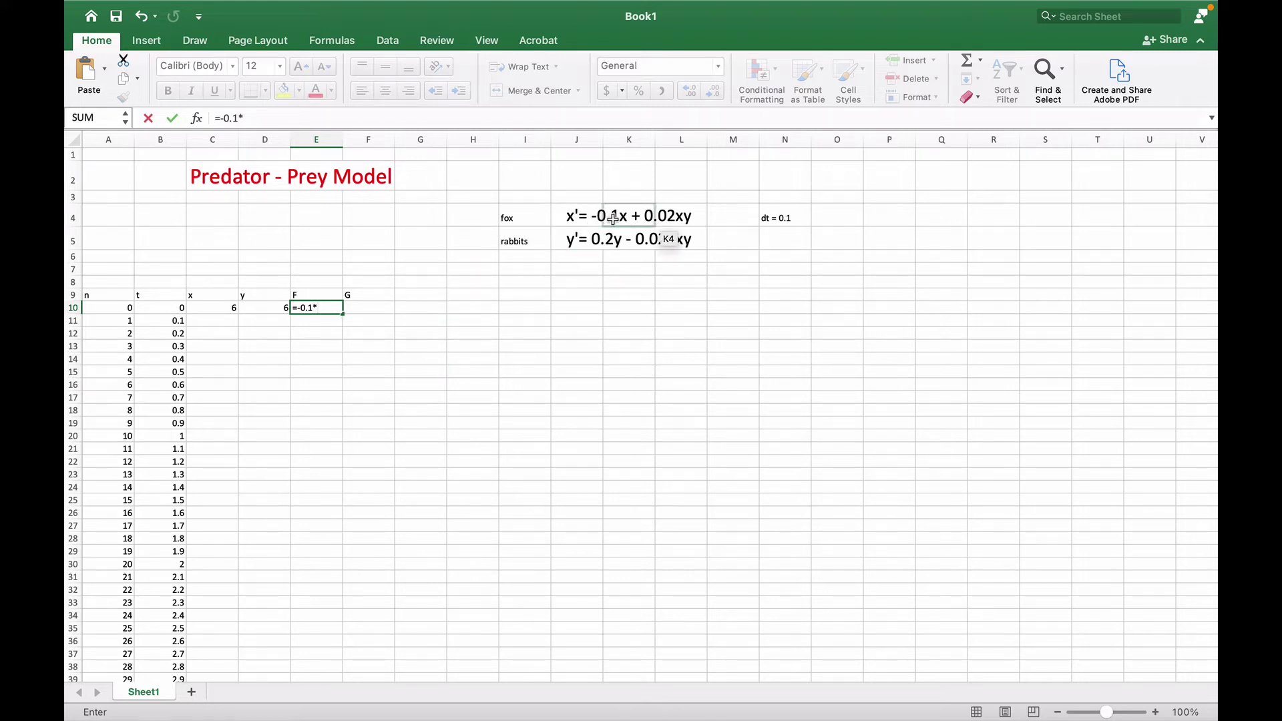
pyautogui.click(205, 307)
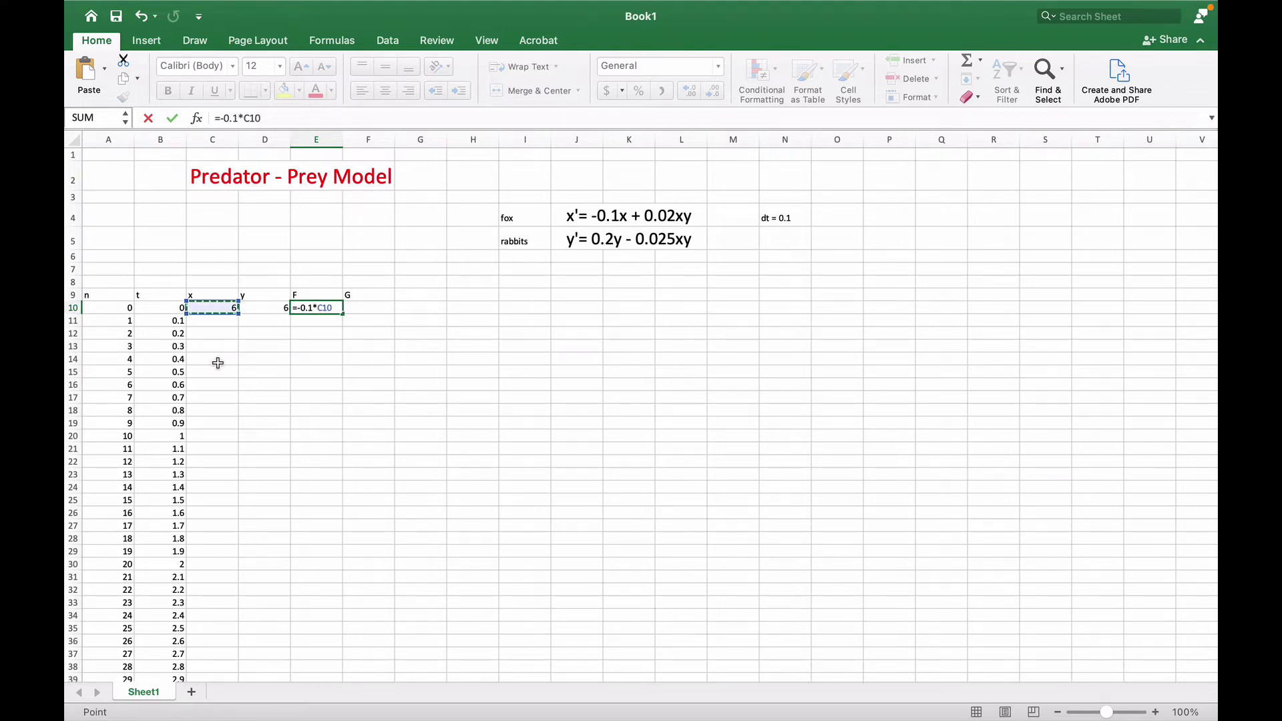
pyautogui.write('*')
pyautogui.press('BackSpace')
pyautogui.write('+0.02*')
pyautogui.click(222, 305)
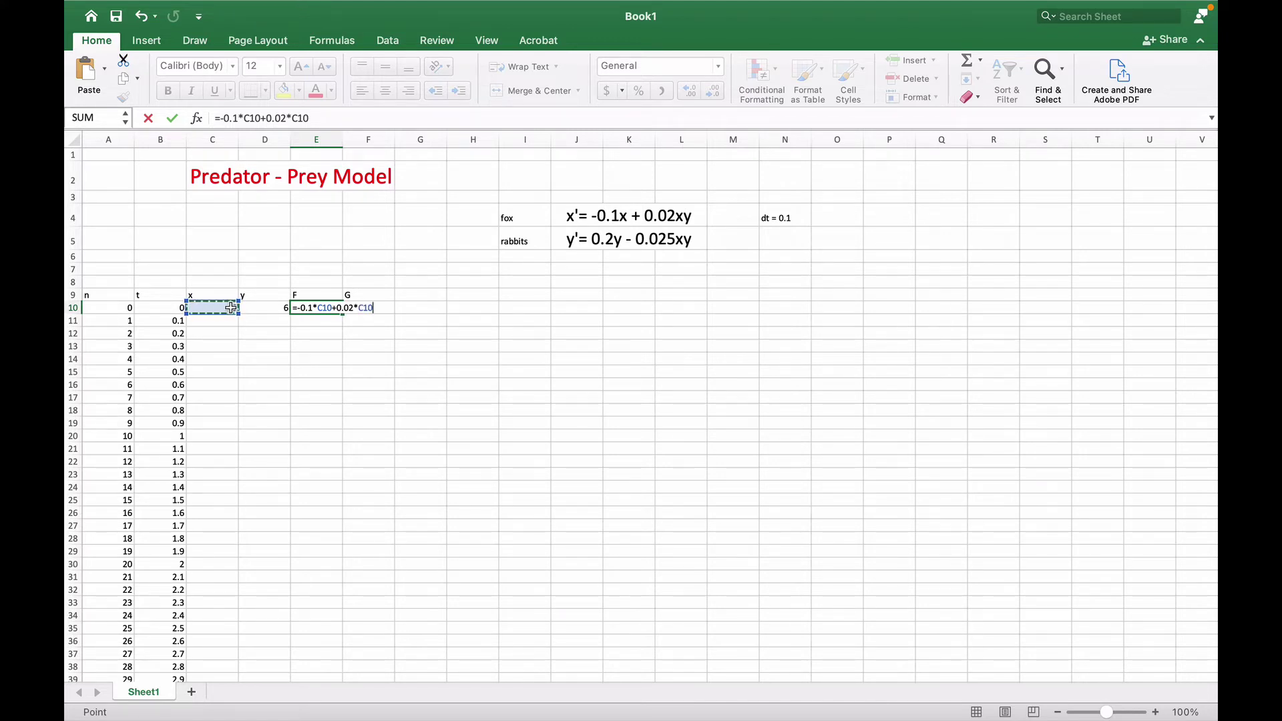
pyautogui.write('*')
pyautogui.click(256, 308)
pyautogui.press('Return')
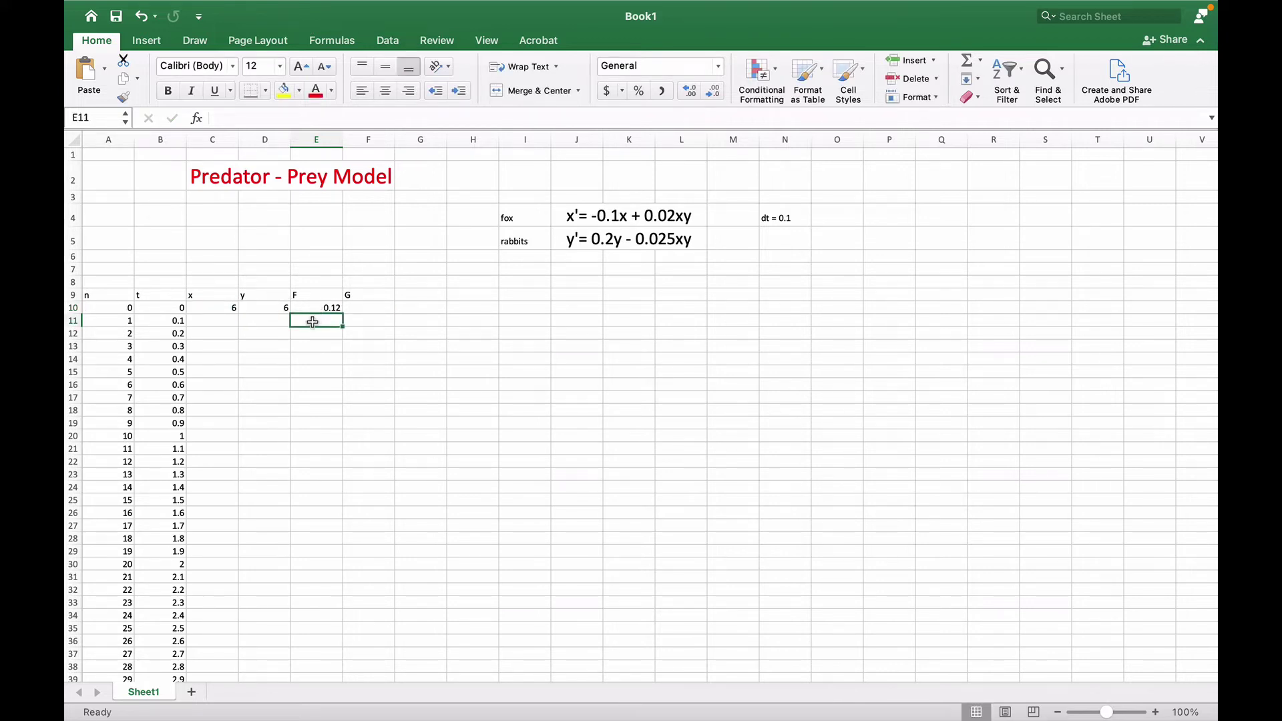
pyautogui.click(358, 308)
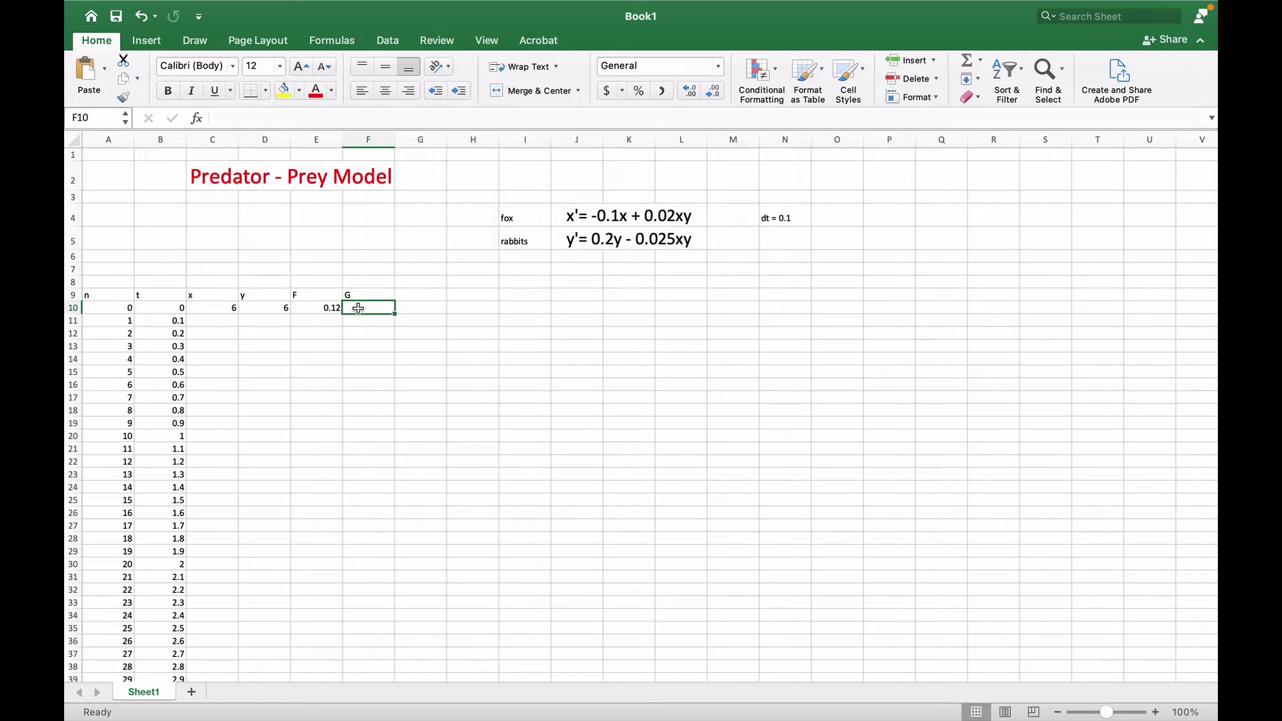
# Step: Enter =0.2*D10-0.025*C10*D10 in F10, giving a rabbit rate of 0.3
pyautogui.write('=')
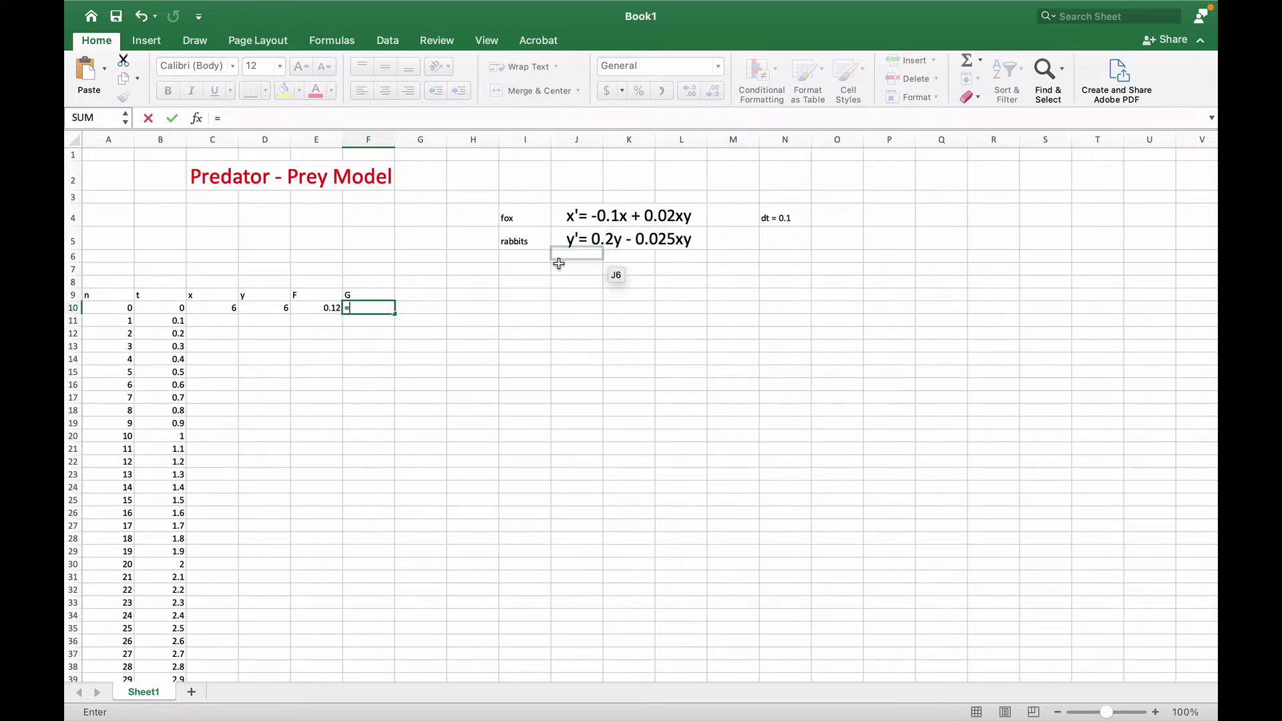
pyautogui.write('0')
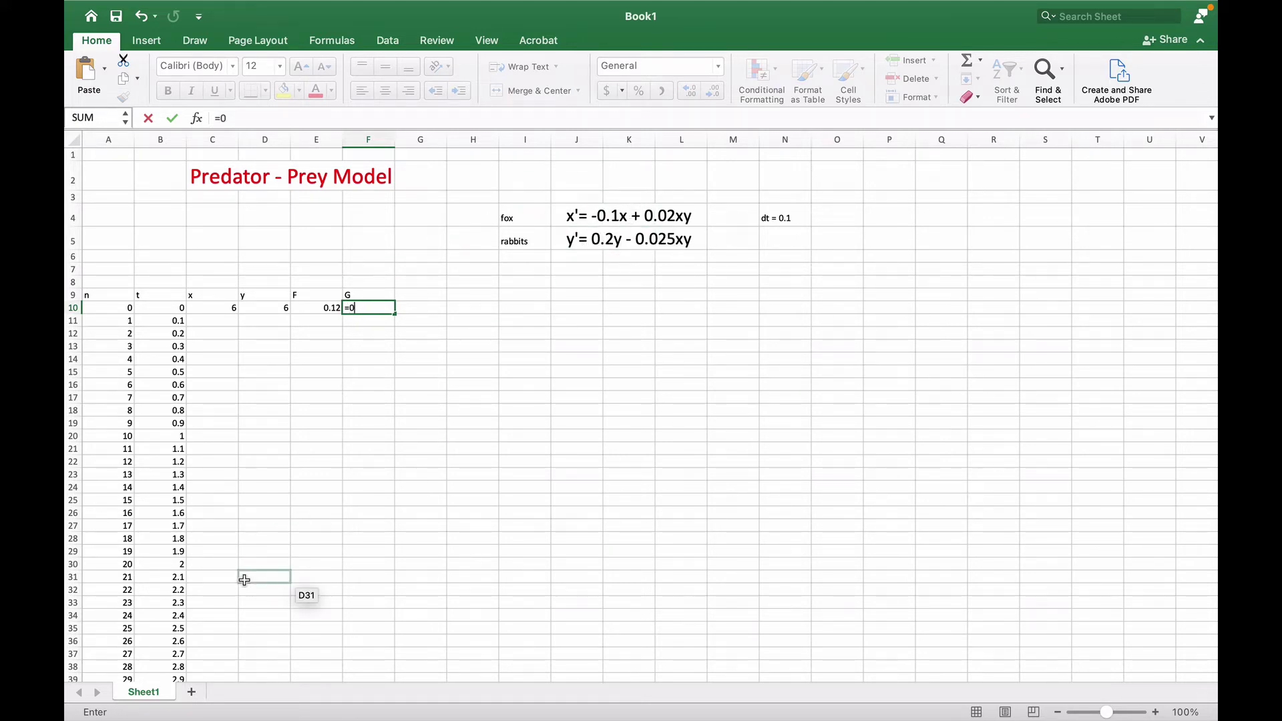
pyautogui.write('.2*')
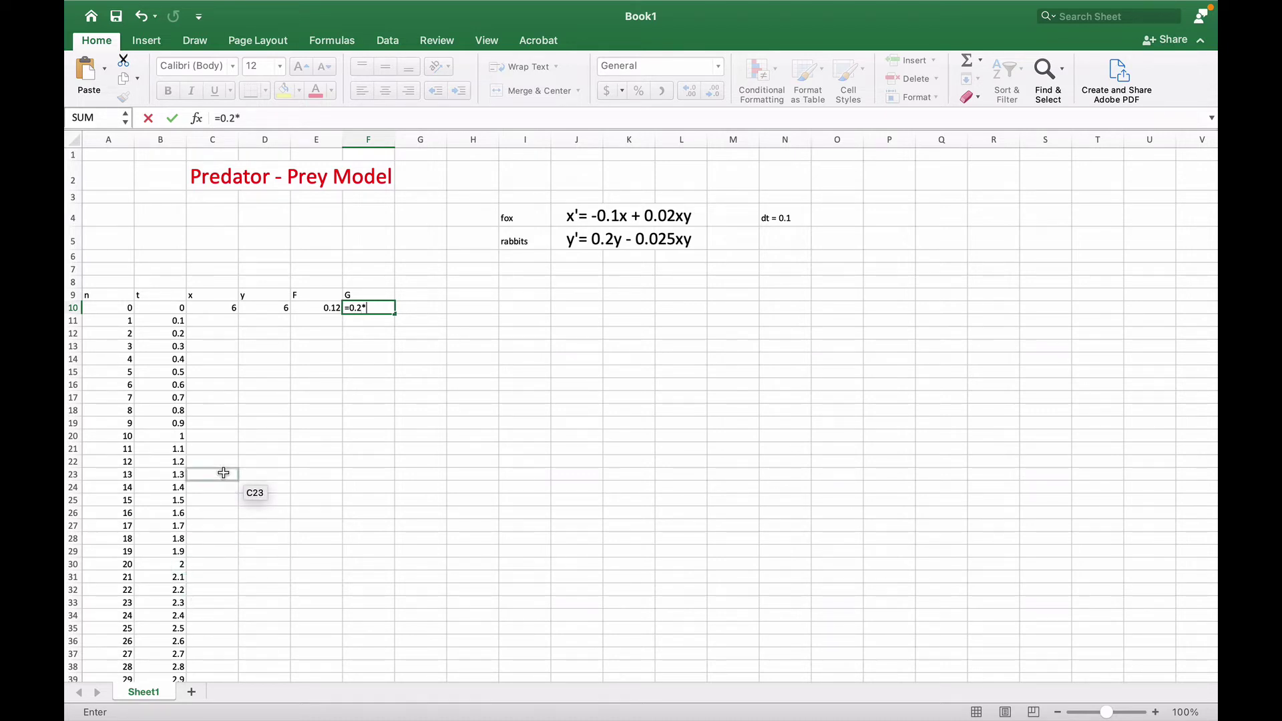
pyautogui.click(267, 308)
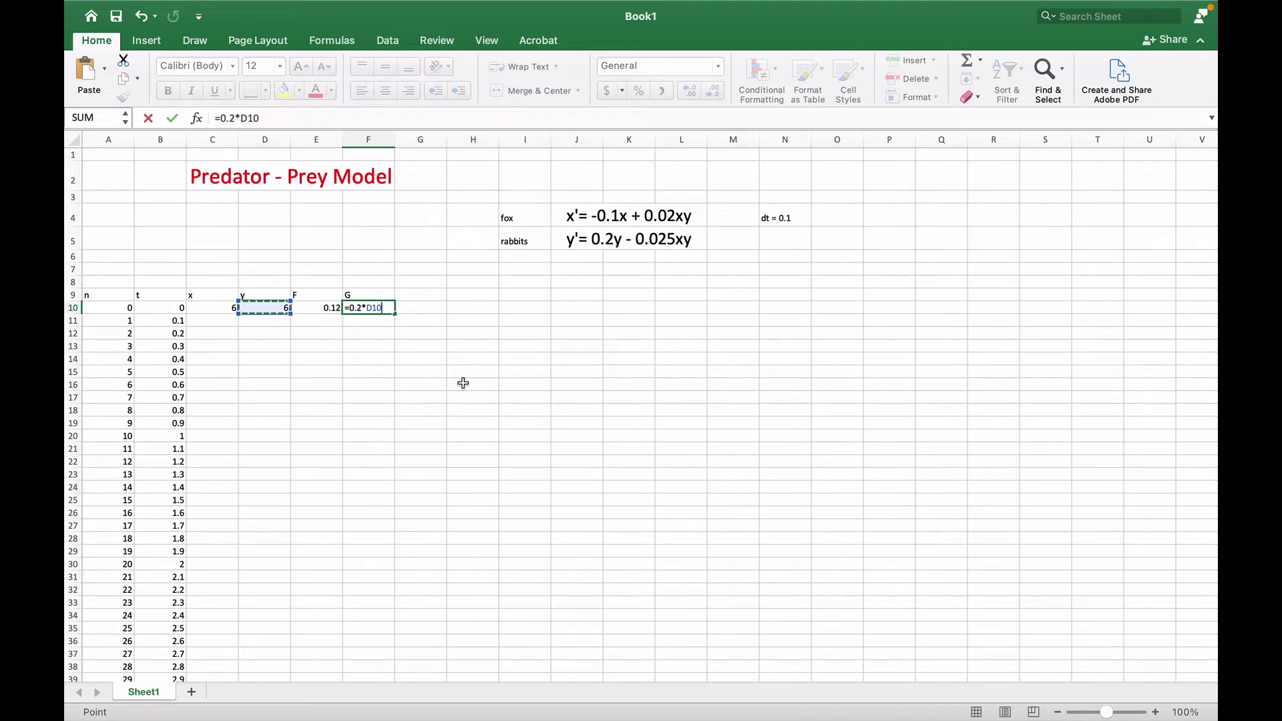
pyautogui.write('-0.025*')
pyautogui.click(218, 305)
pyautogui.write('*')
pyautogui.click(263, 308)
pyautogui.press('Return')
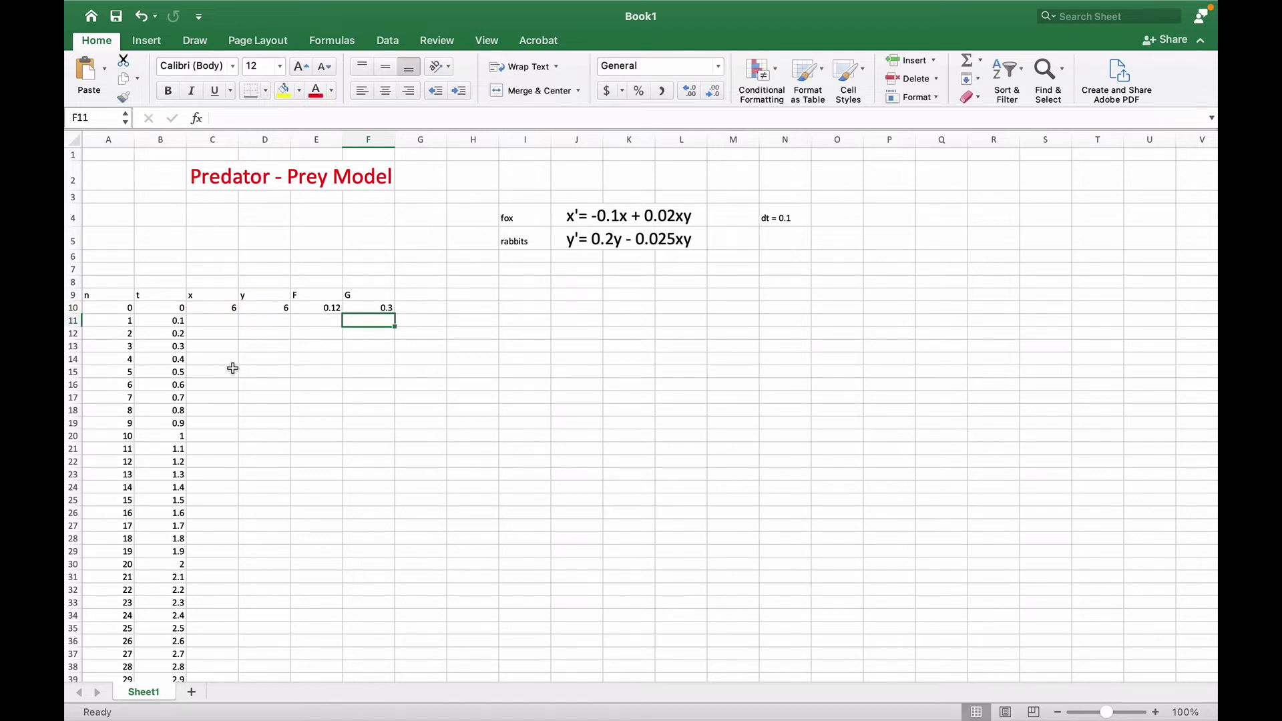
# Step: Add the note 'x(n+1) = x(n) + F*dt' in cell J8
pyautogui.click(220, 322)
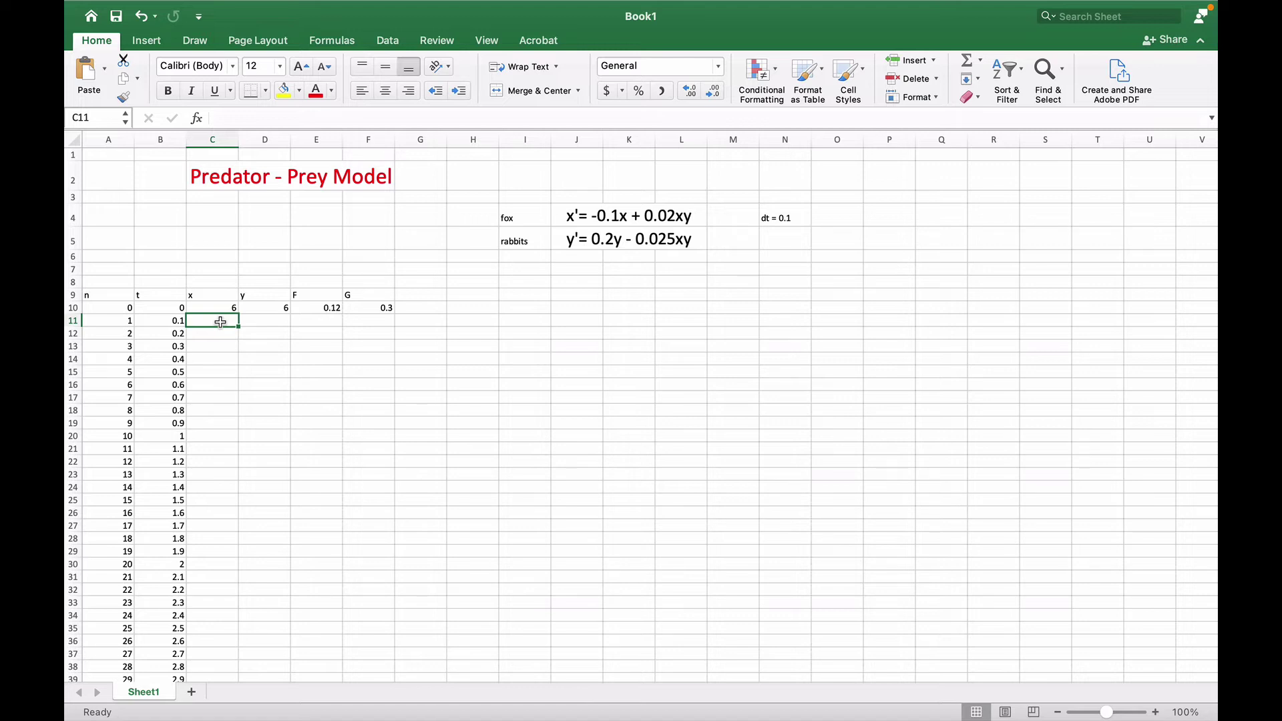
pyautogui.click(588, 285)
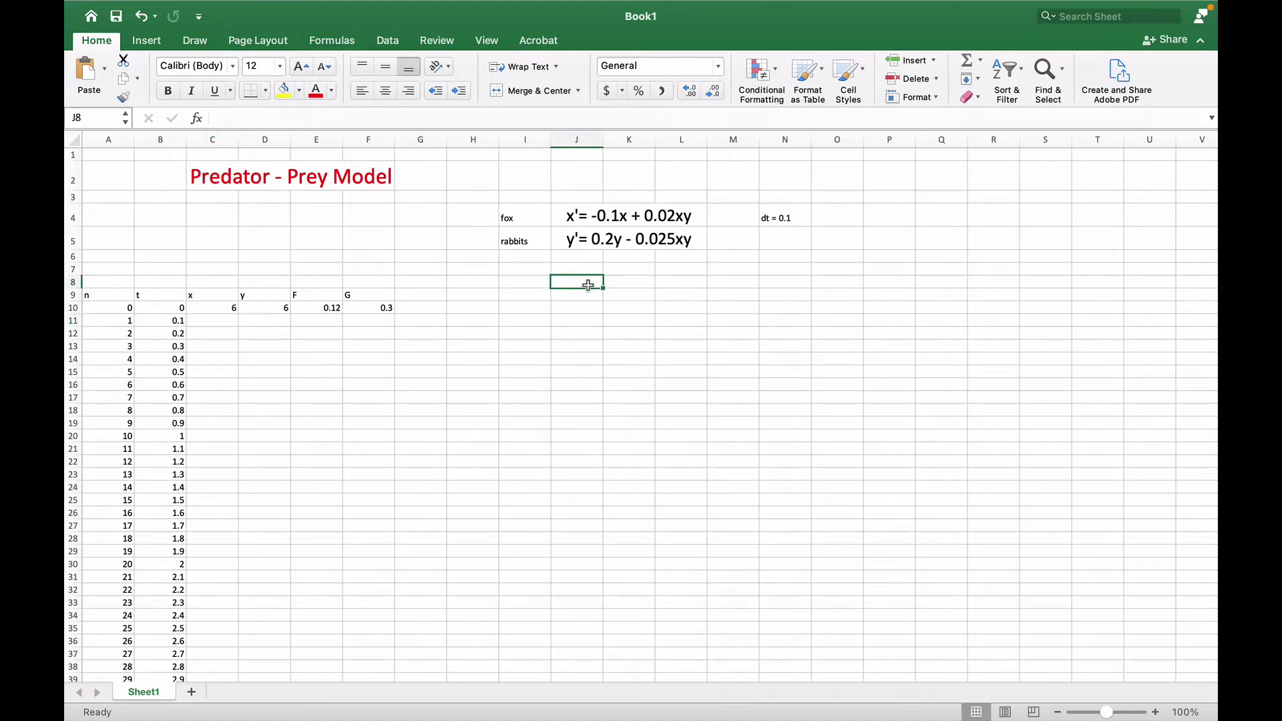
pyautogui.write('x(n+1')
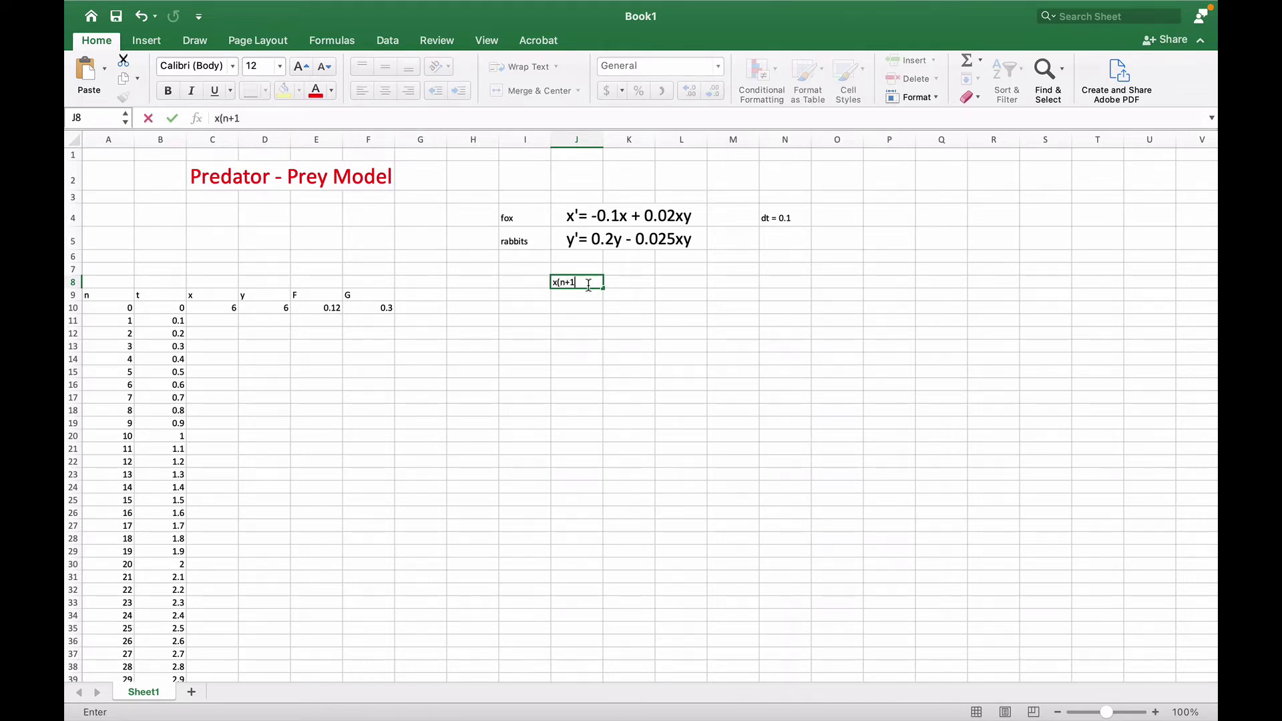
pyautogui.write('+')
pyautogui.press('BackSpace')
pyautogui.write(') = x(n) +')
pyautogui.write('F*dt')
pyautogui.click(665, 307)
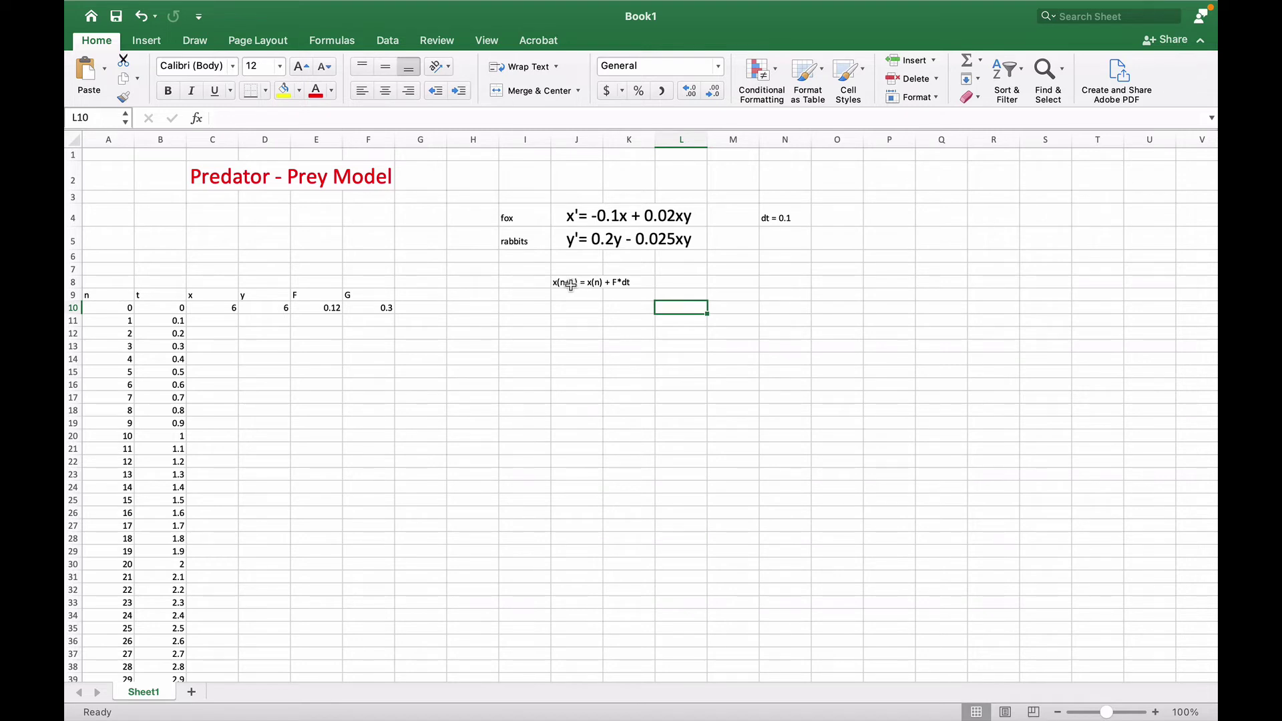
# Step: Enter =C10+E10*.1 in C11, updating x to 6.012
pyautogui.click(223, 320)
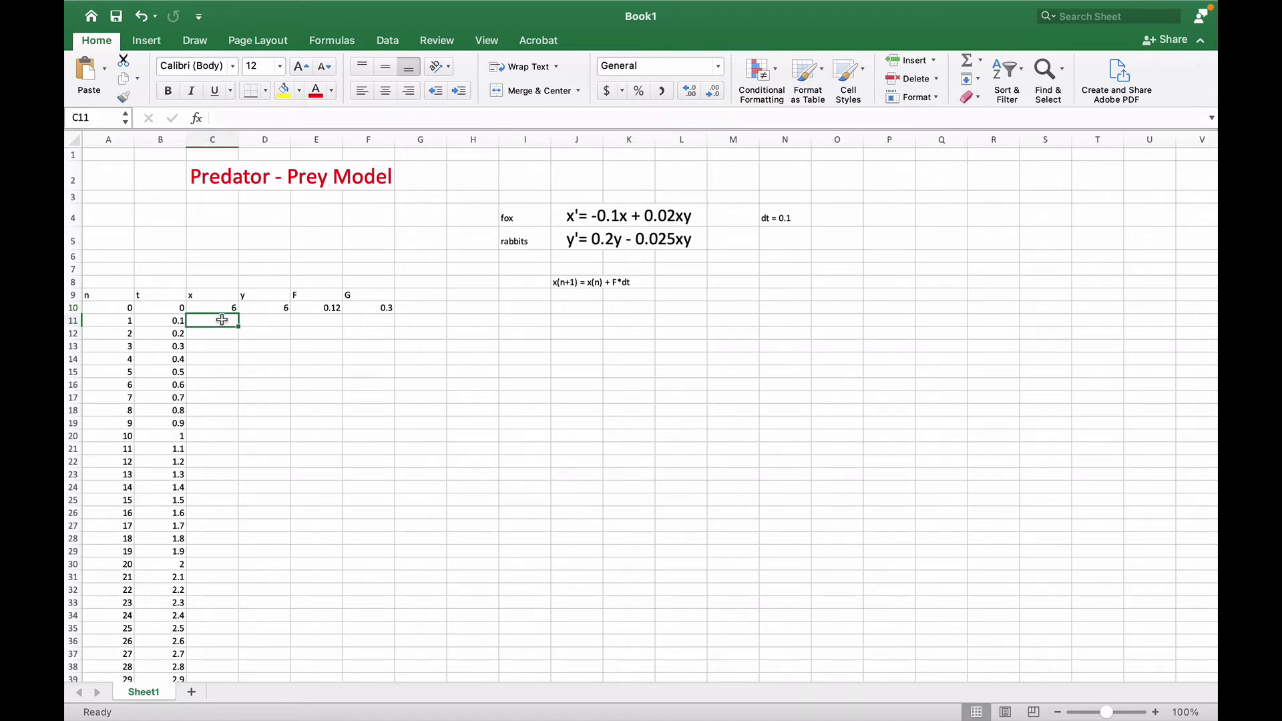
pyautogui.write('=')
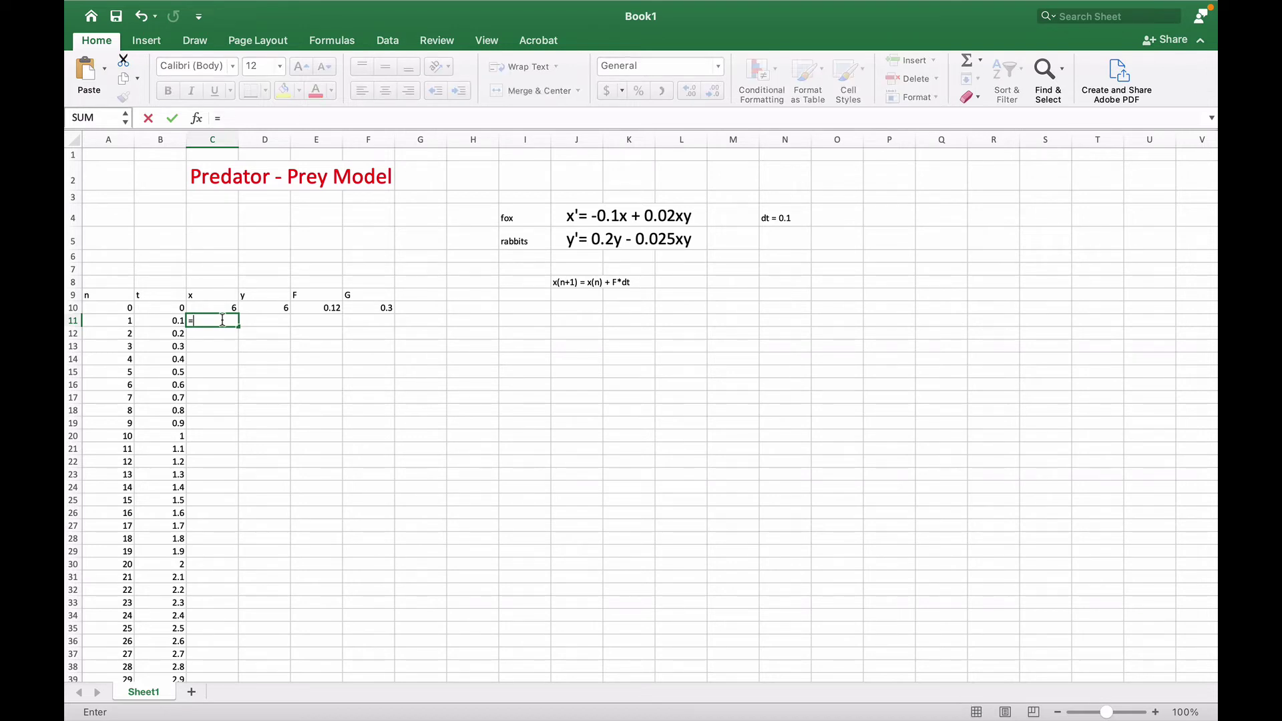
pyautogui.click(215, 306)
pyautogui.write('+')
pyautogui.click(306, 307)
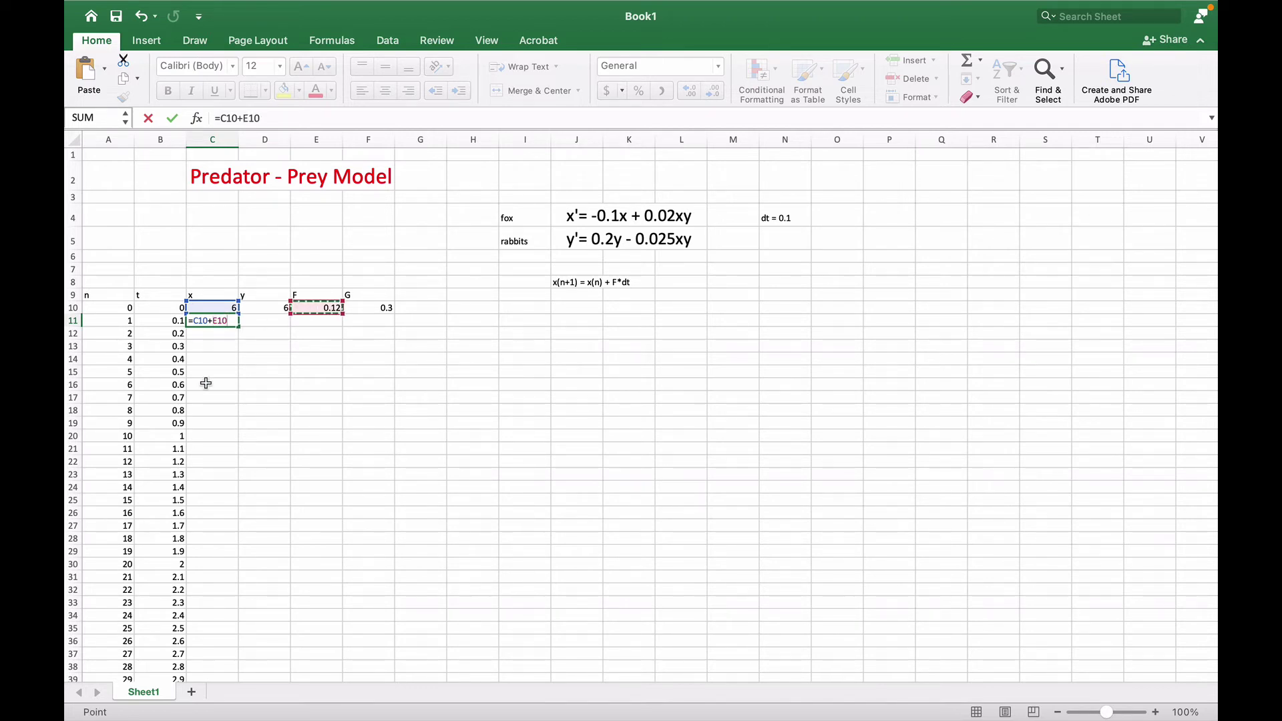
pyautogui.write('*.1')
pyautogui.press('Return')
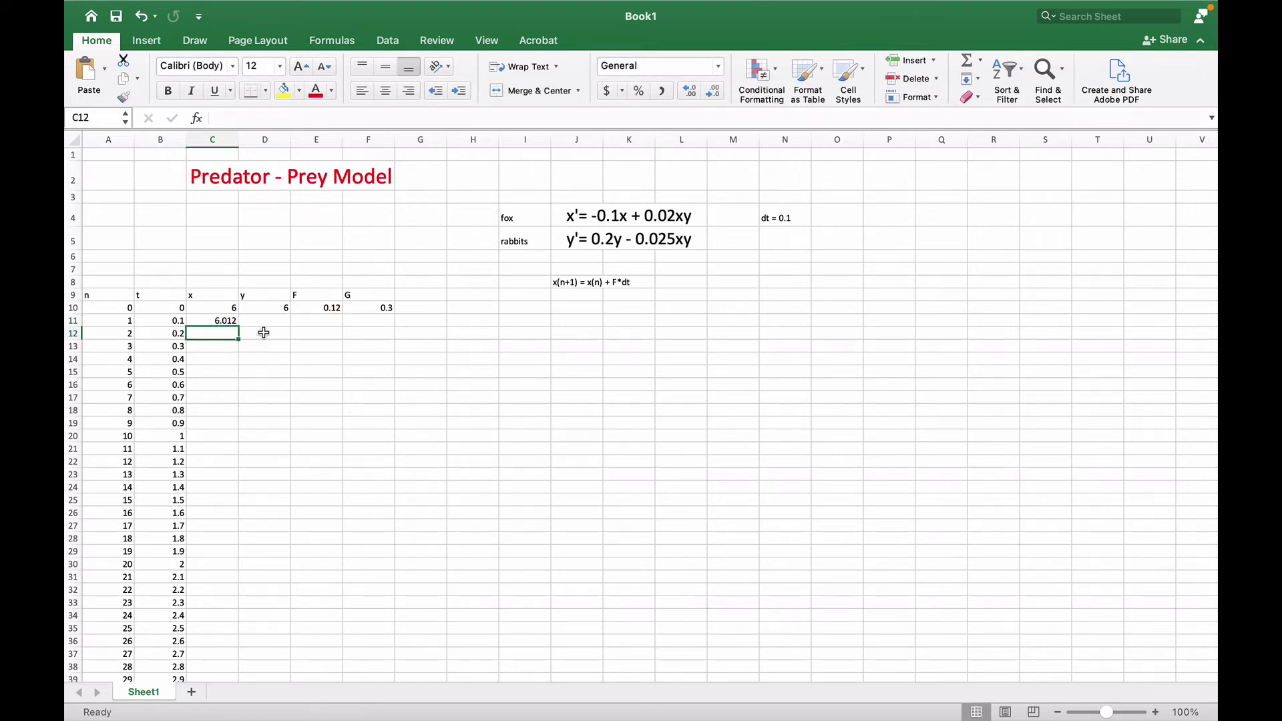
# Step: Enter =D10+F10*.1 in D11, updating y to 6.03
pyautogui.click(267, 321)
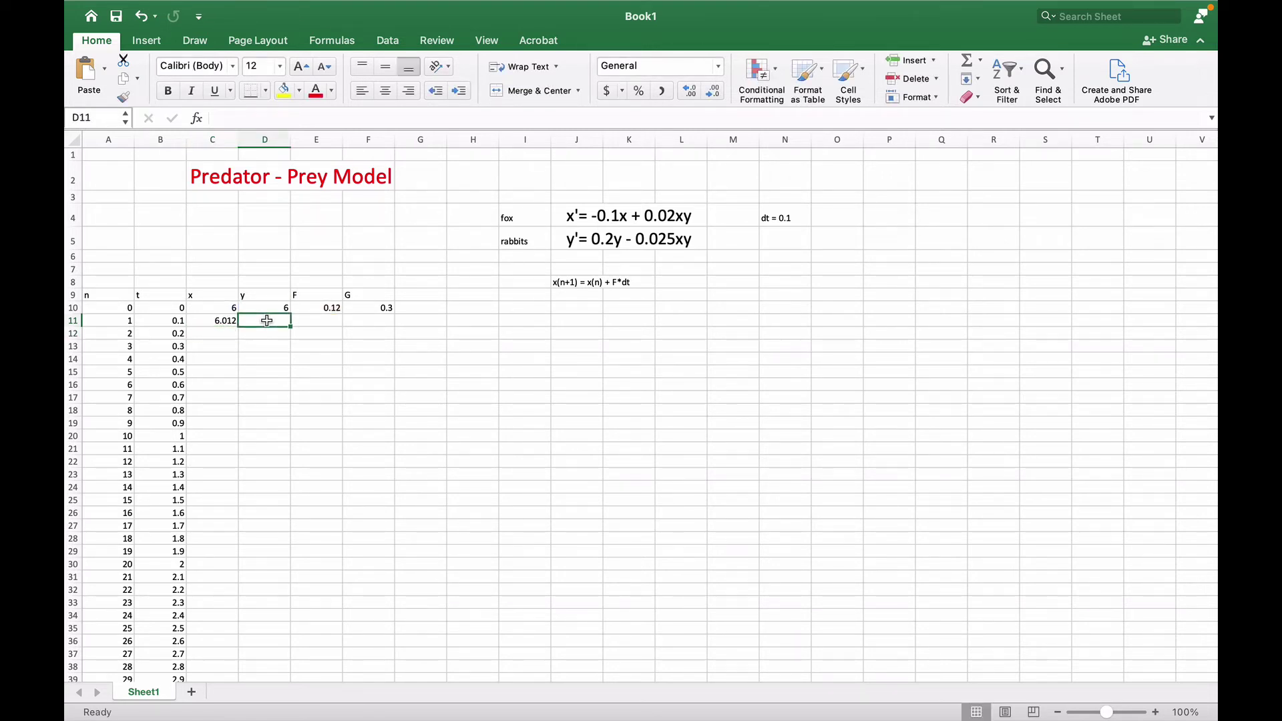
pyautogui.write('=')
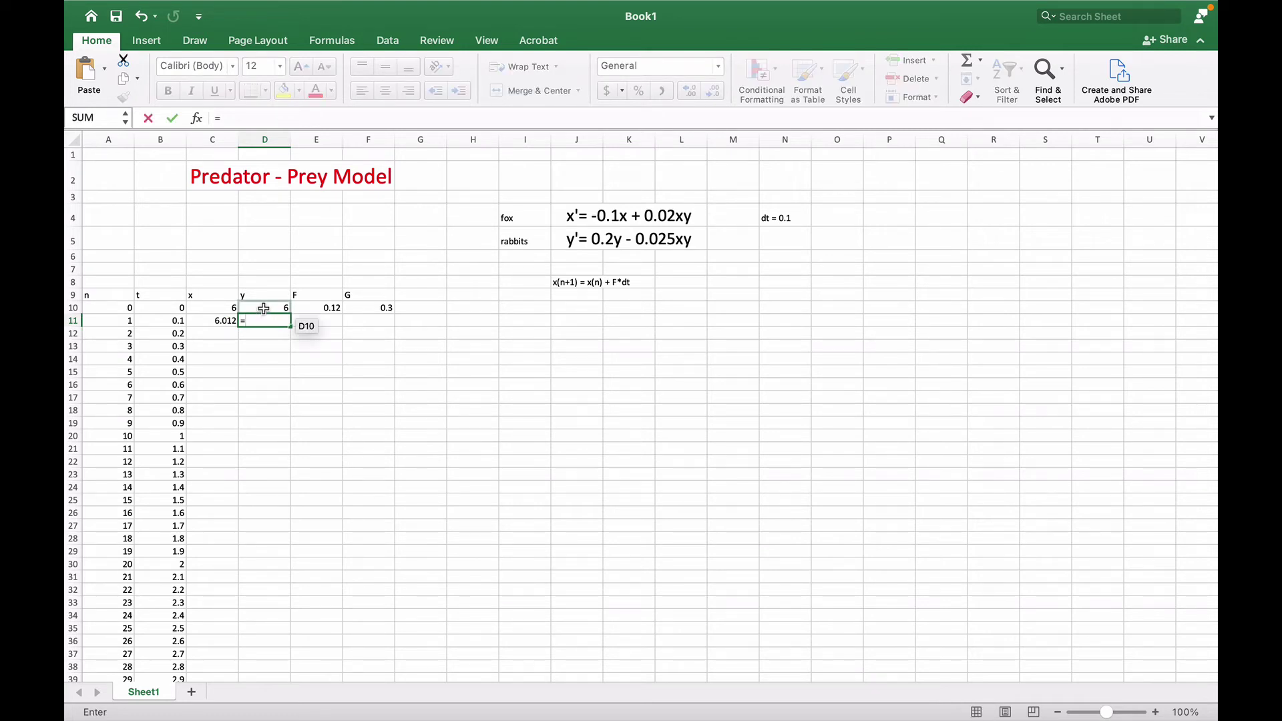
pyautogui.click(263, 308)
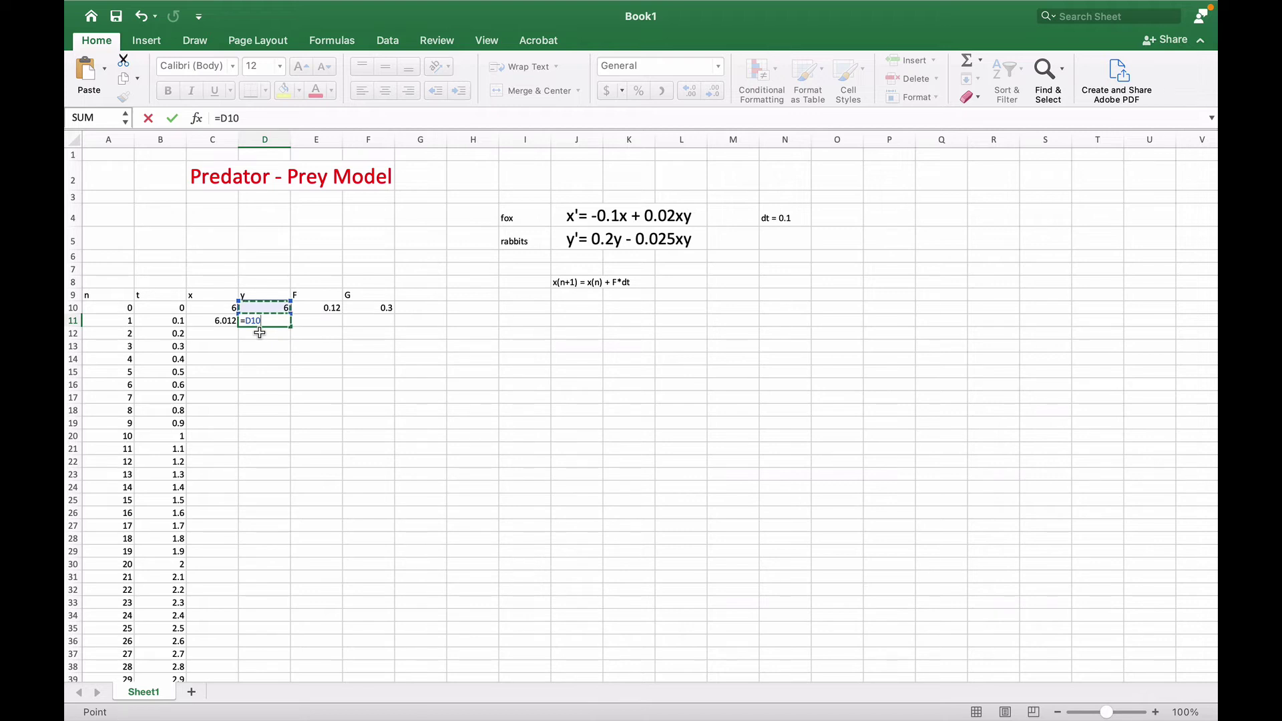
pyautogui.write('+')
pyautogui.click(362, 308)
pyautogui.write('*')
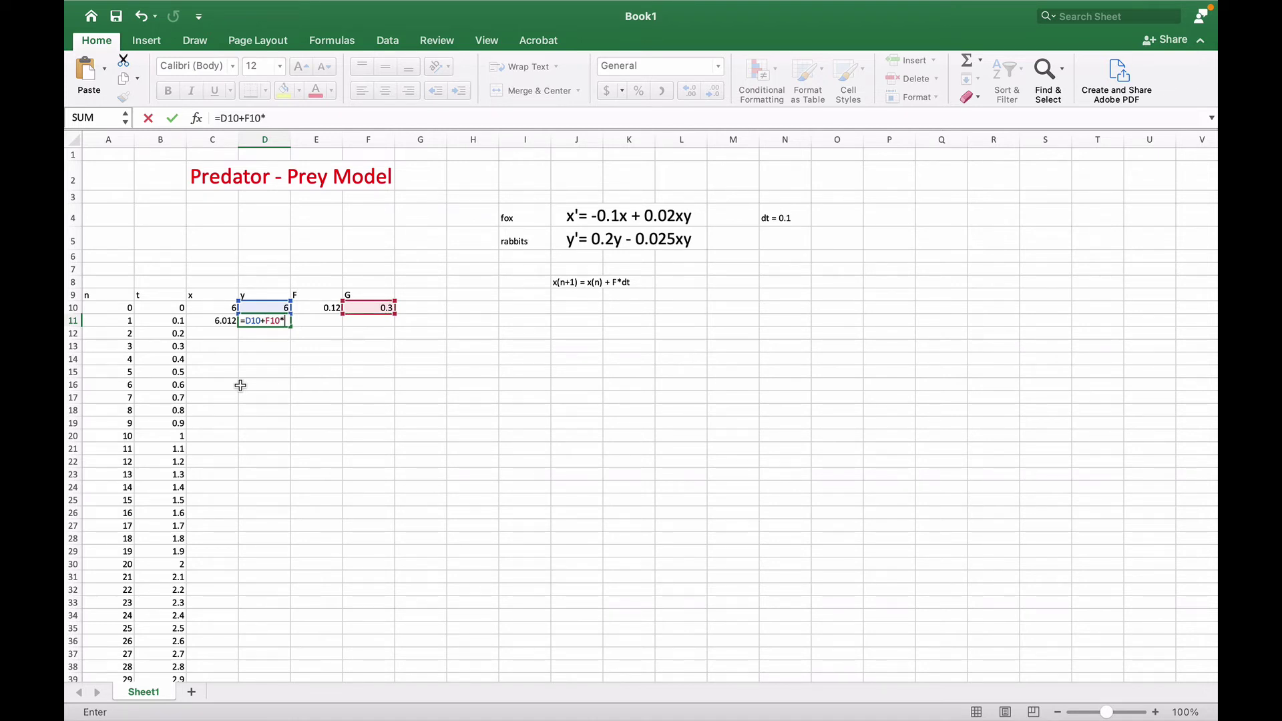
pyautogui.write('.1')
pyautogui.press('Return')
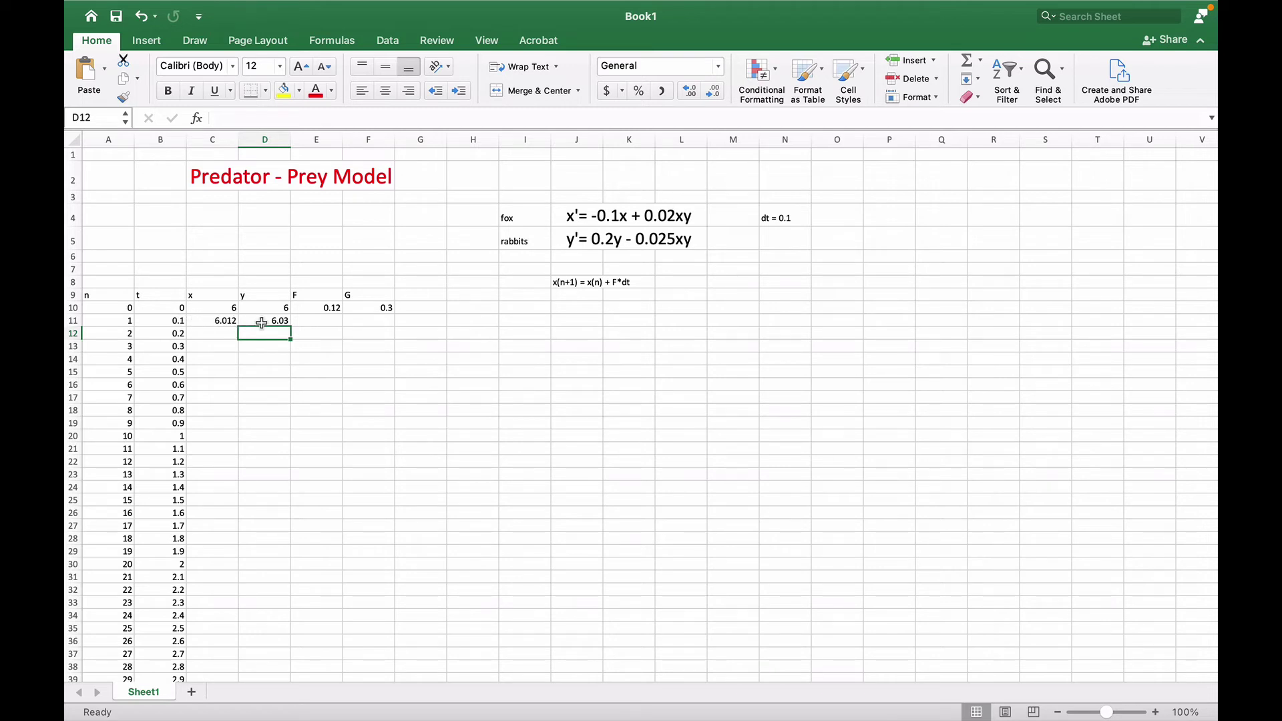
# Step: Copy the F and G rate formulas from E10:F10 down into E11:F11
pyautogui.click(315, 321)
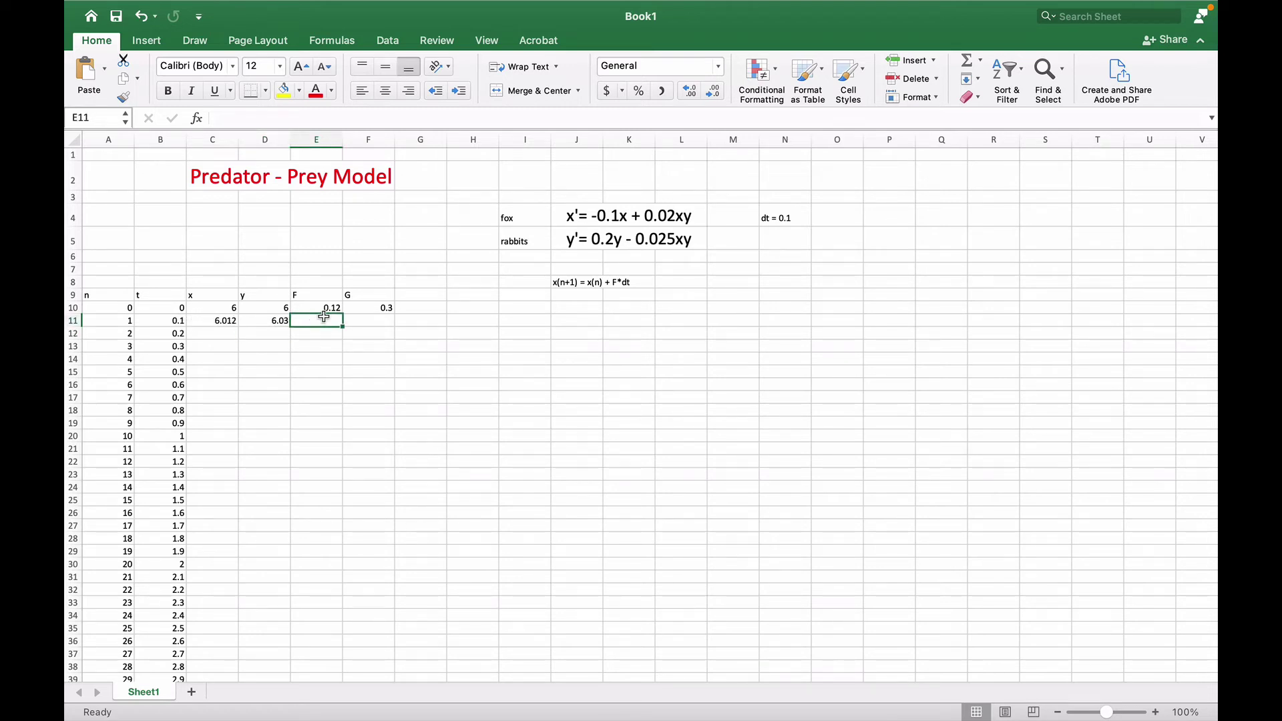
pyautogui.click(326, 309)
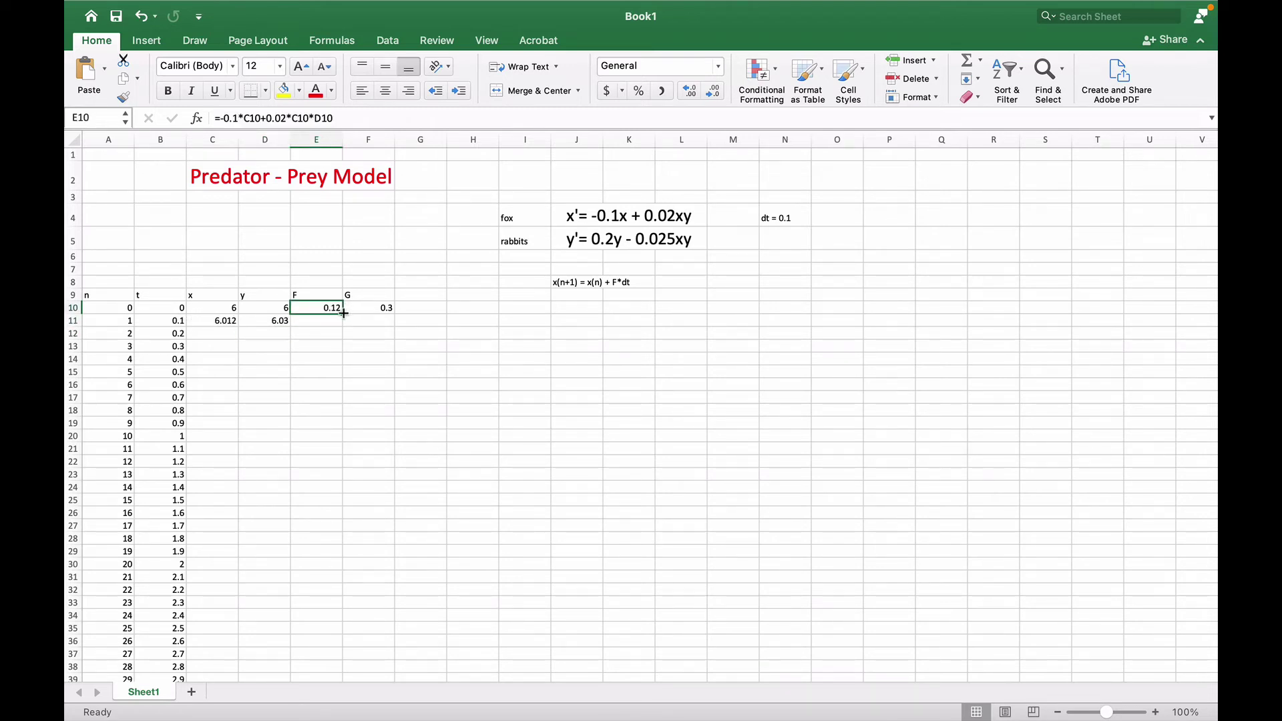
pyautogui.moveTo(343, 313); pyautogui.dragTo(342, 322)
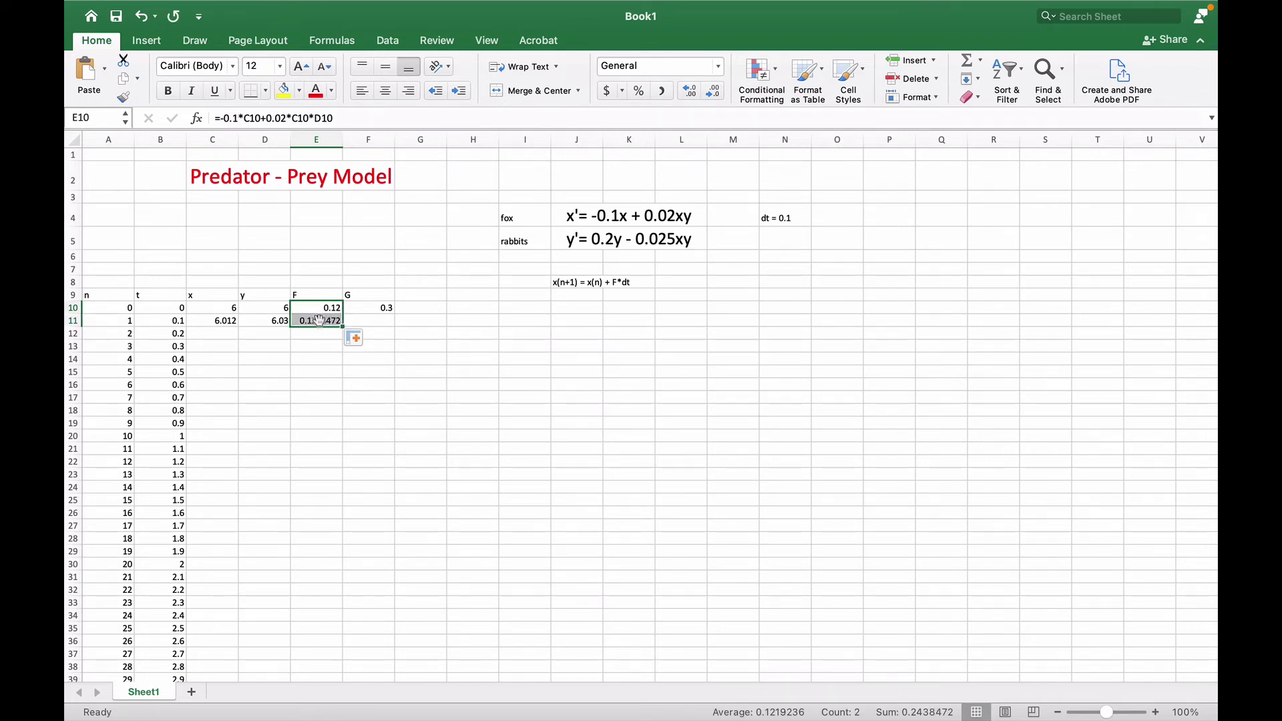
pyautogui.click(367, 309)
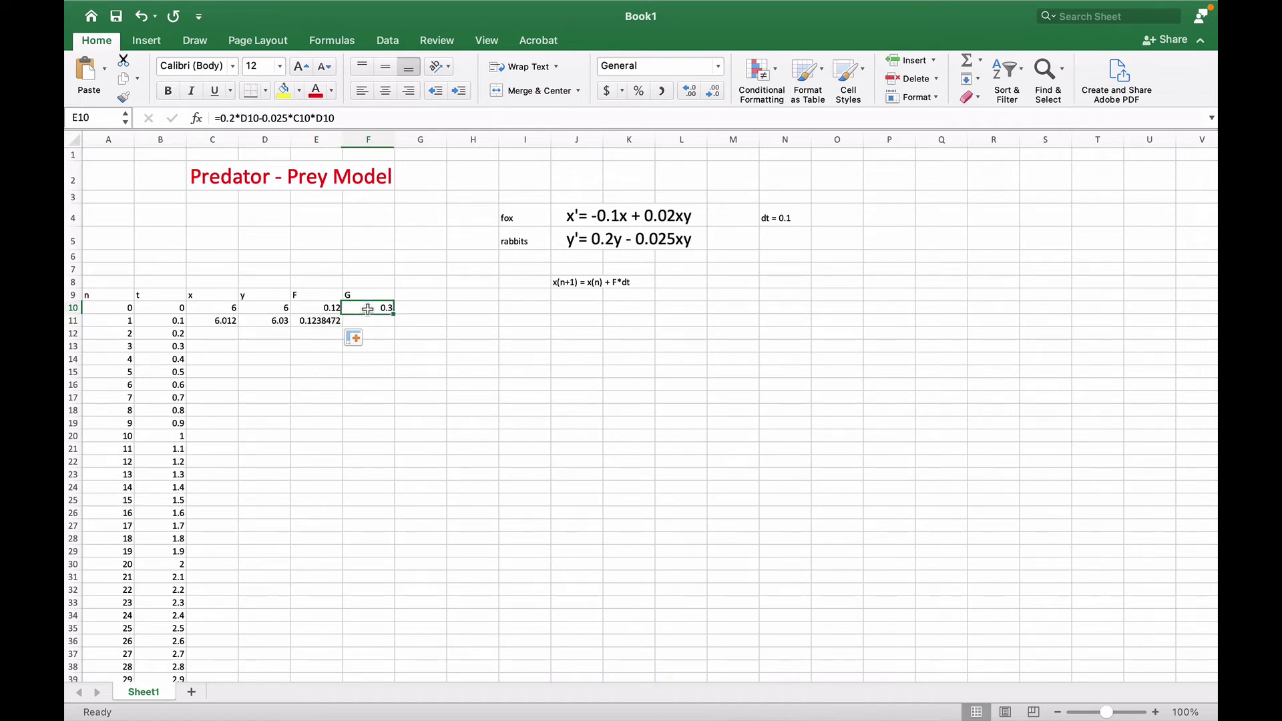
pyautogui.moveTo(395, 313); pyautogui.dragTo(395, 320)
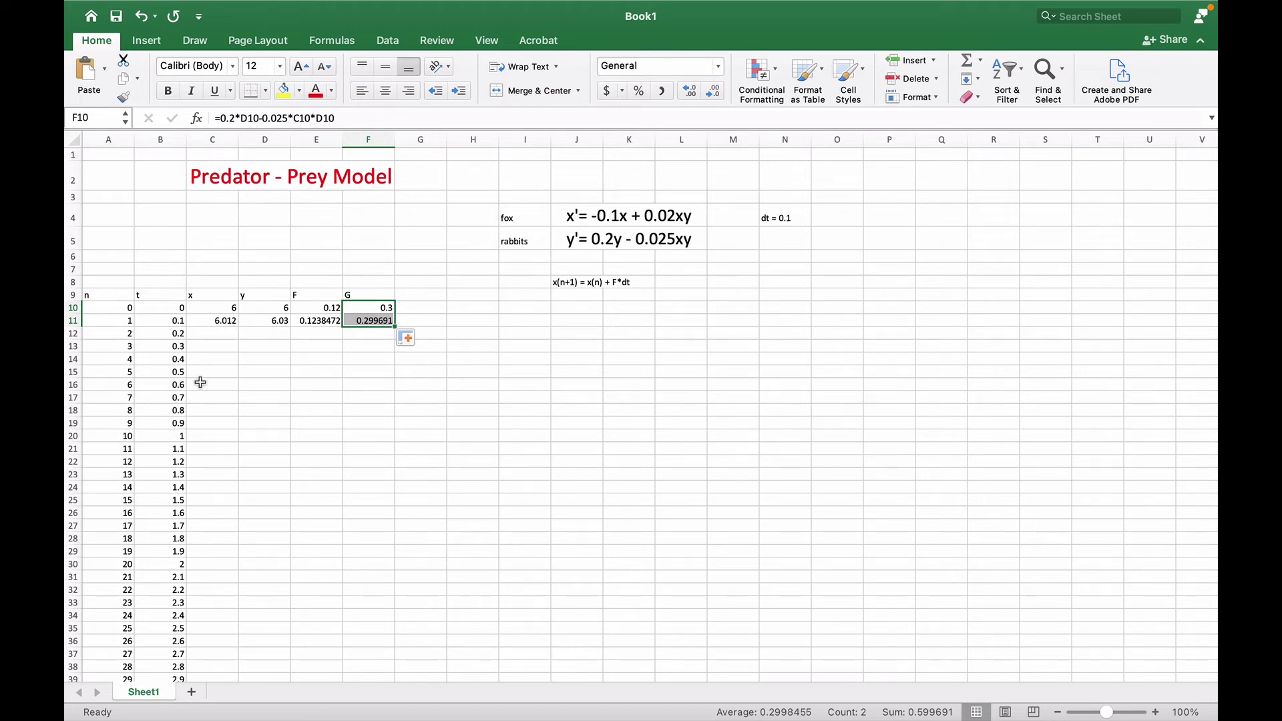
# Step: Fill the row 11 x, y, F and G formulas down through row 1020
pyautogui.moveTo(211, 321); pyautogui.dragTo(363, 317)
pyautogui.doubleClick(395, 327)
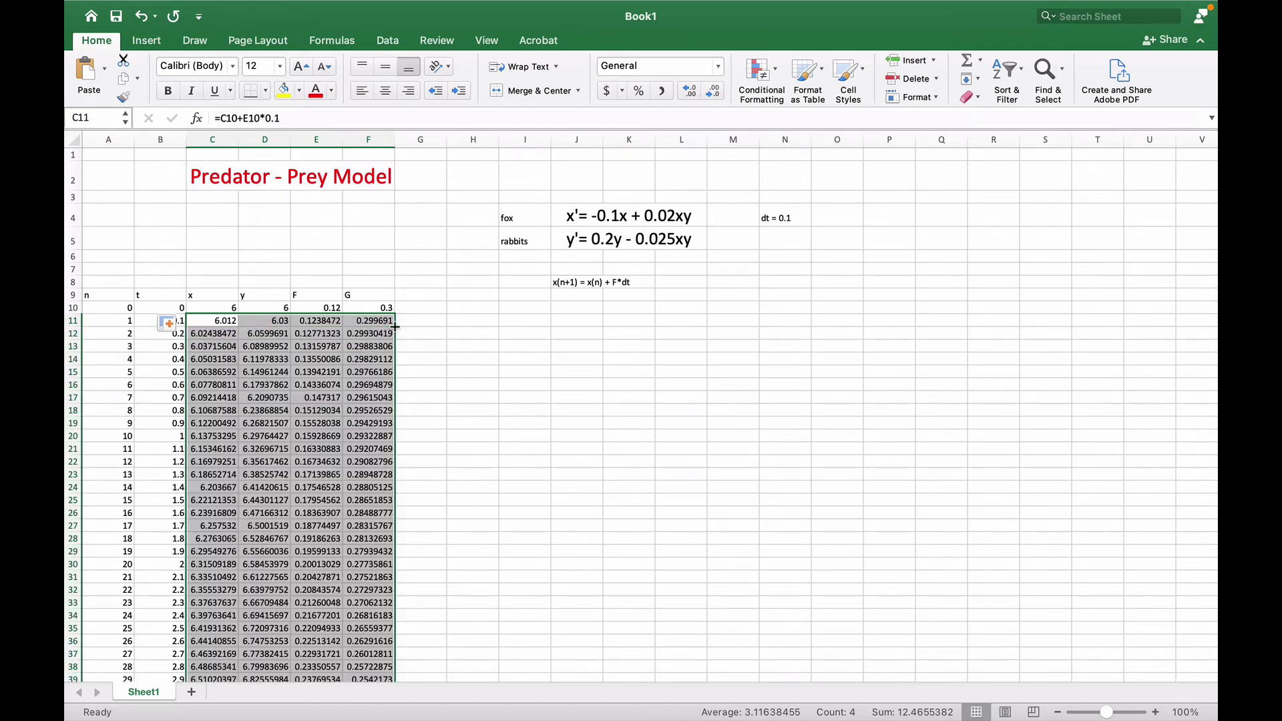
pyautogui.scroll(-20, 362, 378)
pyautogui.scroll(-10, 362, 378)
pyautogui.scroll(20, 362, 378)
pyautogui.scroll(10, 362, 378)
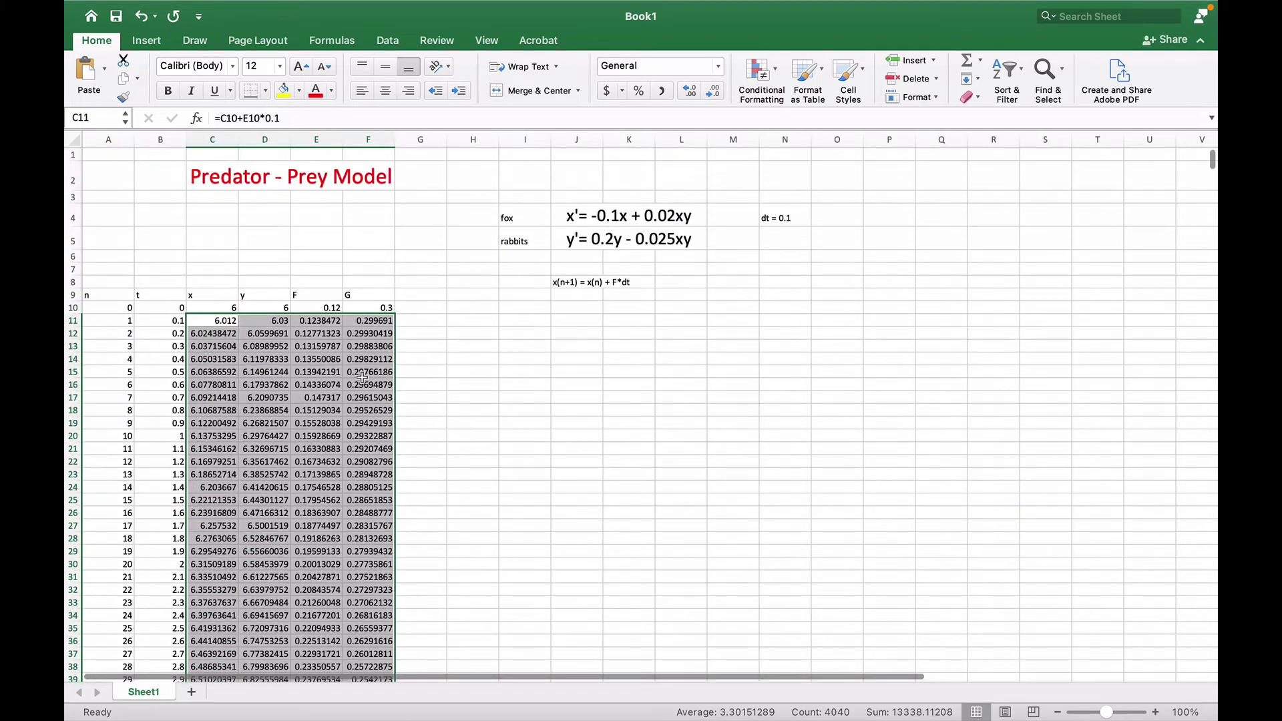
pyautogui.click(461, 347)
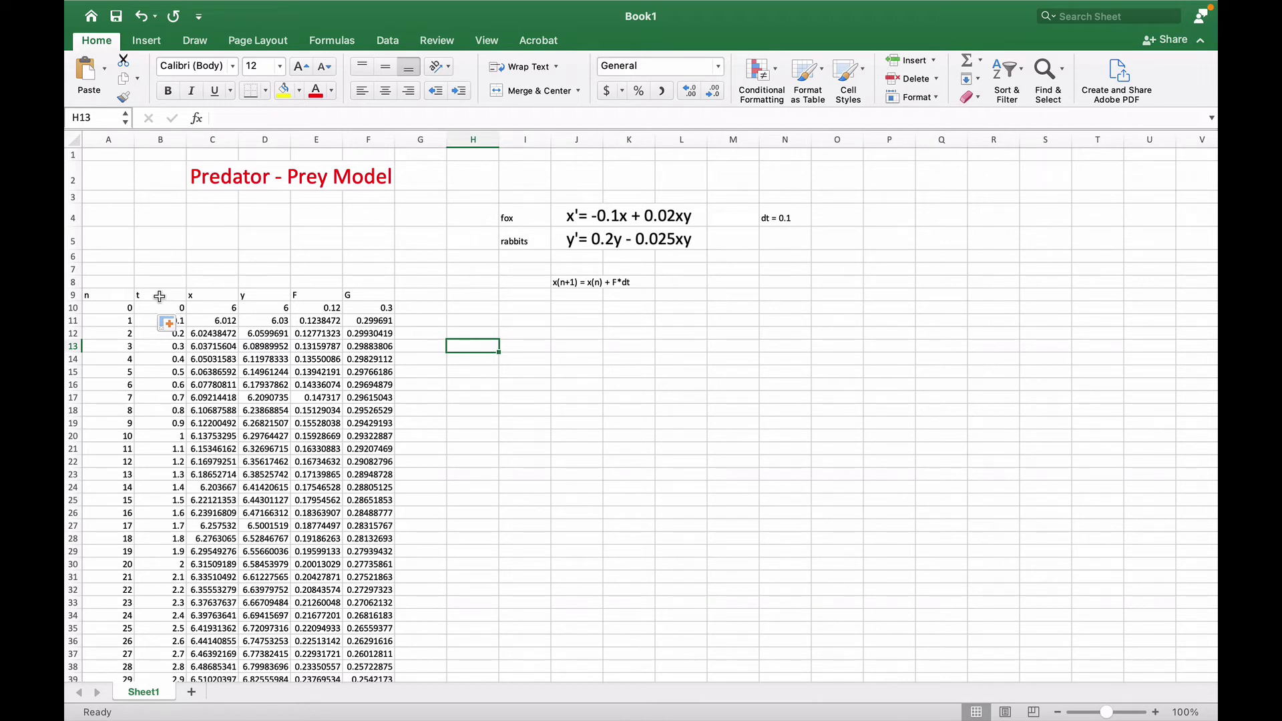
# Step: Select the t, x and y data in B9:D1020
pyautogui.moveTo(160, 297); pyautogui.dragTo(225, 296)
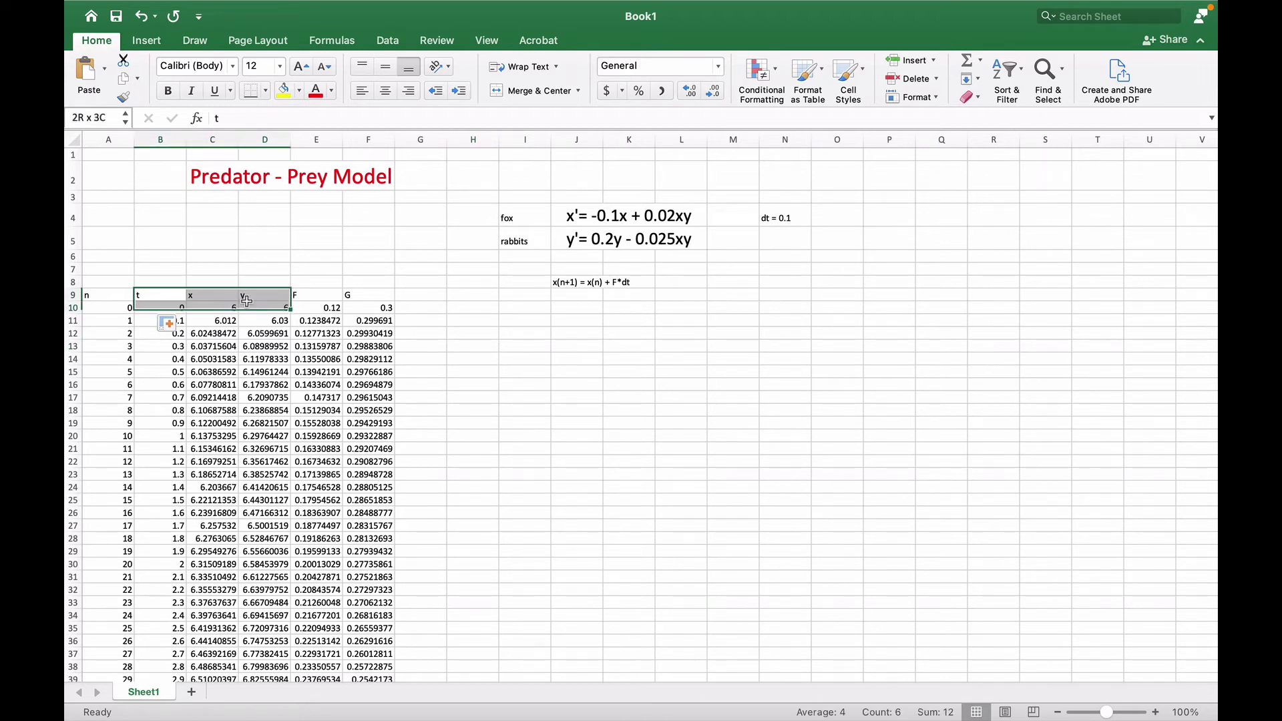
pyautogui.hotkey('shift', 'Down')
pyautogui.hotkey('shift', 'Down')
pyautogui.hotkey('shift', 'Down')
pyautogui.hotkey('shift', 'Down')
pyautogui.hotkey('shift', 'Down')
pyautogui.hotkey('shift', 'Down')
pyautogui.hotkey('shift', 'Down')
pyautogui.hotkey('shift', 'Down')
pyautogui.hotkey('shift', 'Down')
pyautogui.hotkey('shift', 'Down')
pyautogui.hotkey('shift', 'Down')
pyautogui.hotkey('shift', 'Down')
pyautogui.hotkey('shift', 'Down')
pyautogui.hotkey('shift', 'Down')
pyautogui.hotkey('shift', 'Down')
pyautogui.hotkey('shift', 'Down')
pyautogui.hotkey('shift', 'Down')
pyautogui.hotkey('shift', 'Down')
pyautogui.hotkey('shift', 'Down')
pyautogui.hotkey('shift', 'Down')
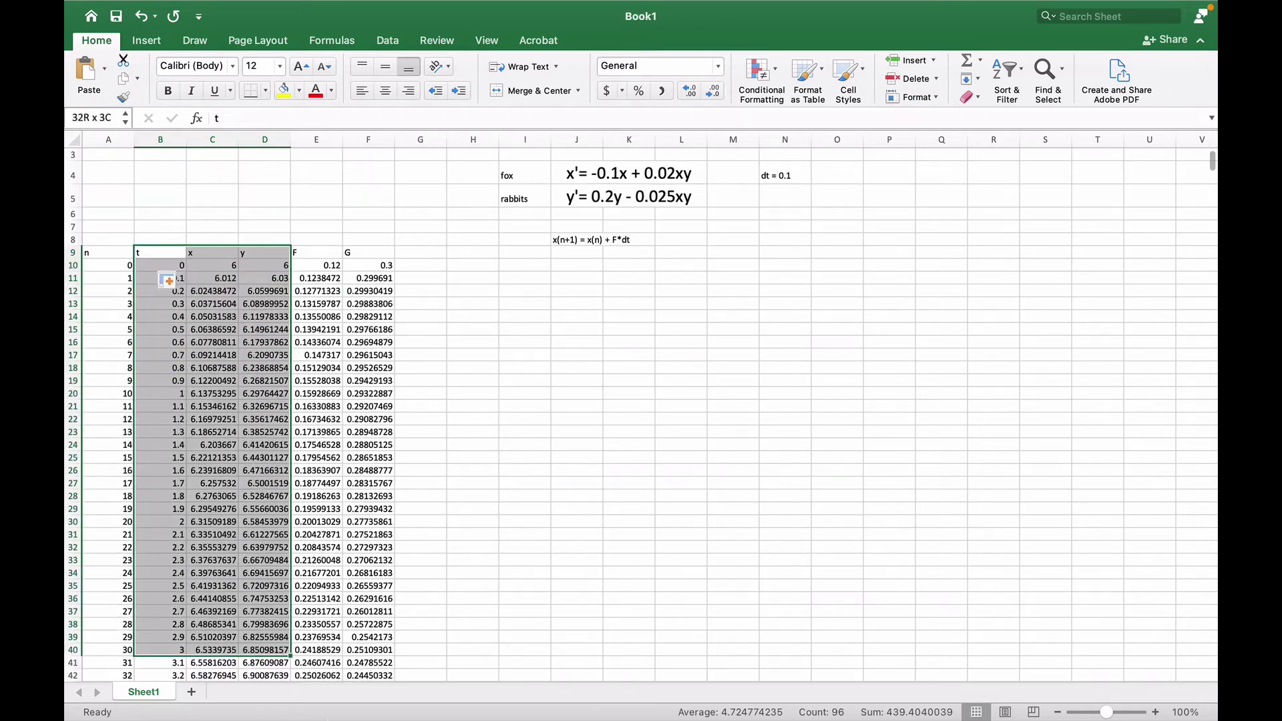
pyautogui.hotkey('shift', 'Down')
pyautogui.hotkey('shift', 'Down')
pyautogui.hotkey('shift', 'Down')
pyautogui.hotkey('shift', 'Down')
pyautogui.hotkey('shift', 'Down')
pyautogui.hotkey('shift', 'Down')
pyautogui.hotkey('shift', 'Down')
pyautogui.hotkey('shift', 'Down')
pyautogui.hotkey('shift', 'Down')
pyautogui.hotkey('shift', 'Down')
pyautogui.hotkey('shift', 'Down')
pyautogui.hotkey('shift', 'Down')
pyautogui.hotkey('shift', 'Down')
pyautogui.hotkey('shift', 'Down')
pyautogui.hotkey('shift', 'Down')
pyautogui.hotkey('shift', 'Down')
pyautogui.hotkey('shift', 'Down')
pyautogui.hotkey('shift', 'Down')
pyautogui.hotkey('shift', 'Down')
pyautogui.hotkey('shift', 'Down')
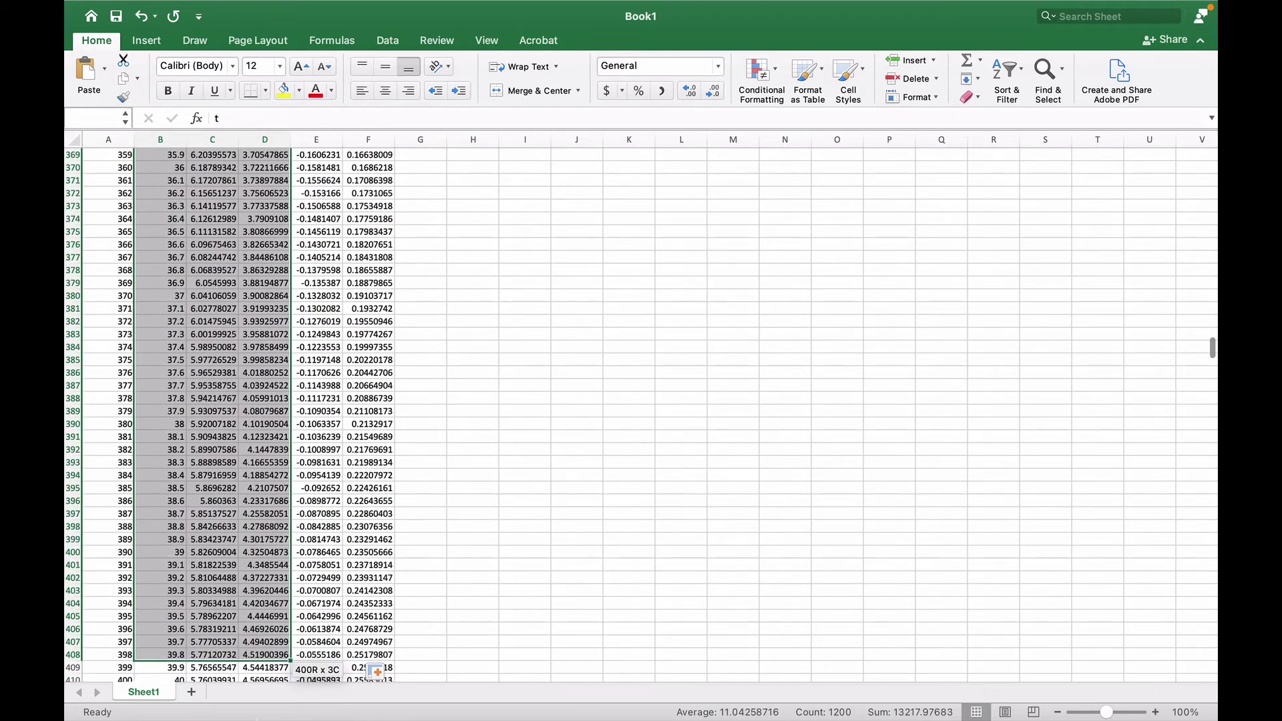
pyautogui.hotkey('shift', 'Down')
pyautogui.hotkey('shift', 'Down')
pyautogui.hotkey('shift', 'Down')
pyautogui.hotkey('shift', 'Down')
pyautogui.hotkey('shift', 'Down')
pyautogui.hotkey('shift', 'Down')
pyautogui.hotkey('shift', 'Down')
pyautogui.hotkey('shift', 'Down')
pyautogui.hotkey('shift', 'Down')
pyautogui.hotkey('shift', 'Down')
pyautogui.hotkey('shift', 'Down')
pyautogui.hotkey('shift', 'Down')
pyautogui.hotkey('shift', 'Down')
pyautogui.hotkey('shift', 'Down')
pyautogui.hotkey('shift', 'Down')
pyautogui.hotkey('shift', 'Down')
pyautogui.hotkey('shift', 'Down')
pyautogui.hotkey('shift', 'Down')
pyautogui.hotkey('shift', 'Down')
pyautogui.hotkey('shift', 'Down')
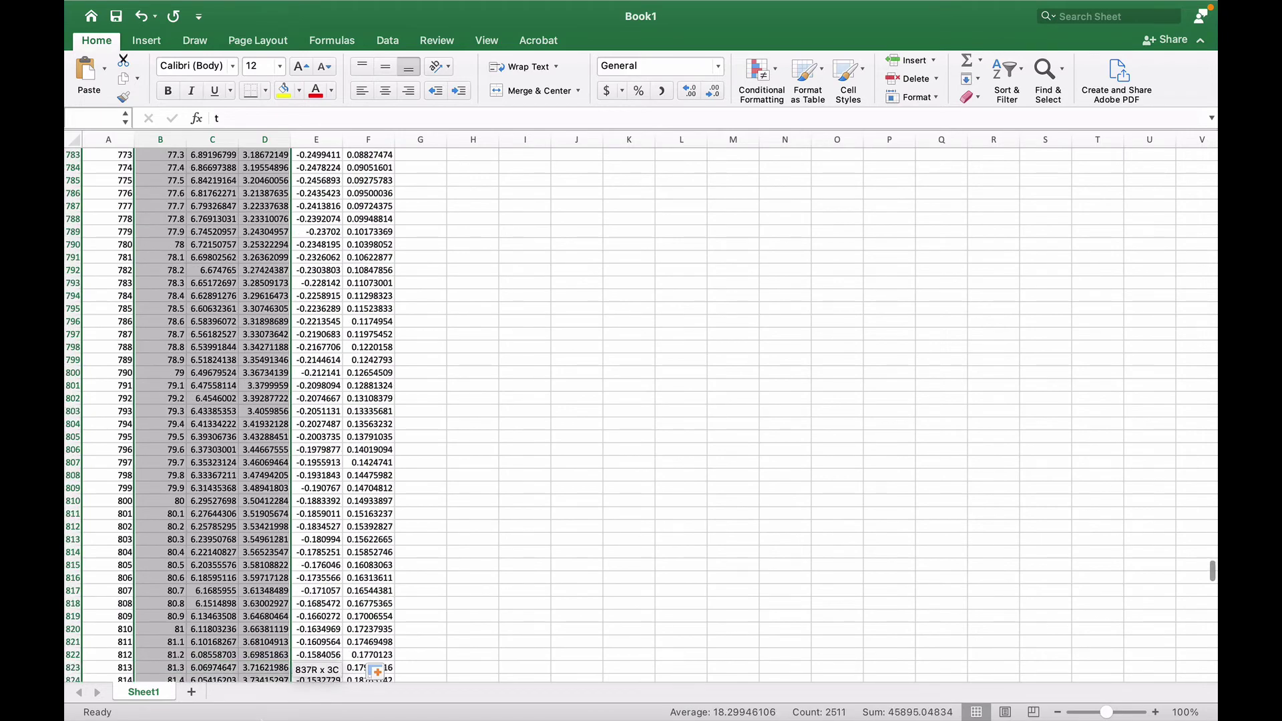
pyautogui.moveTo(375, 671); pyautogui.dragTo(286, 630)
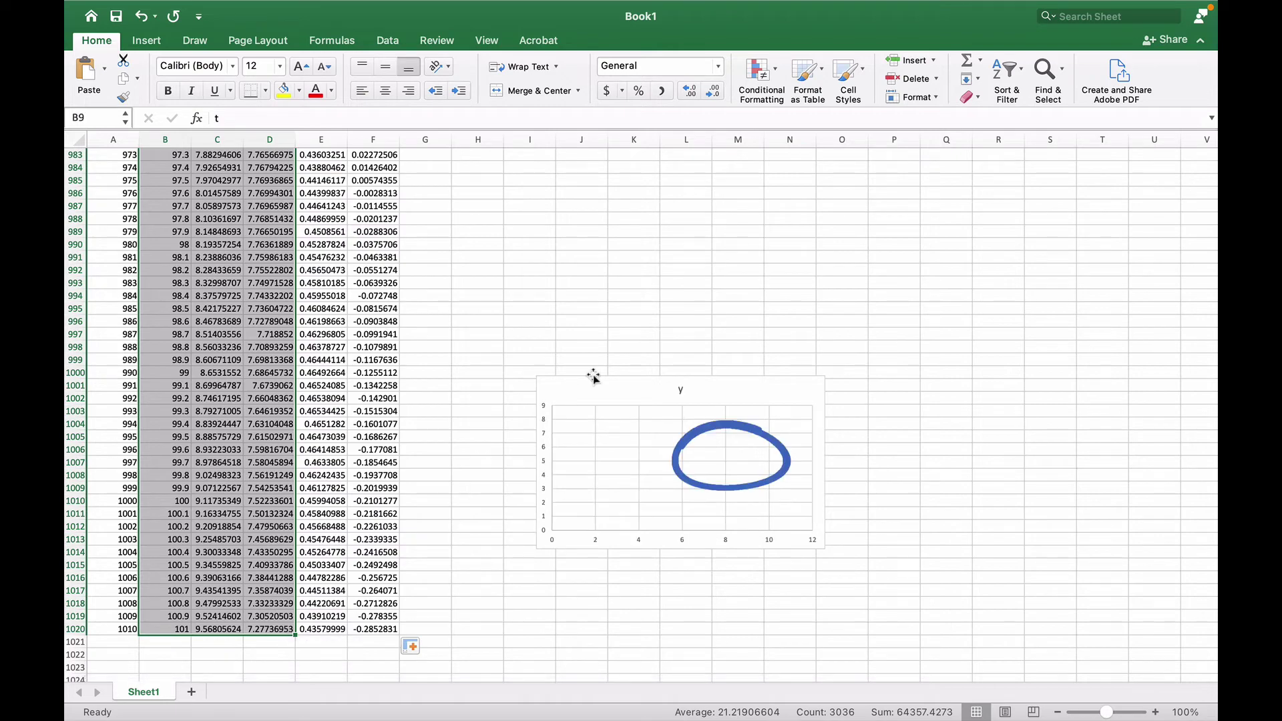
pyautogui.scroll(15, 593, 377)
pyautogui.scroll(4, 593, 377)
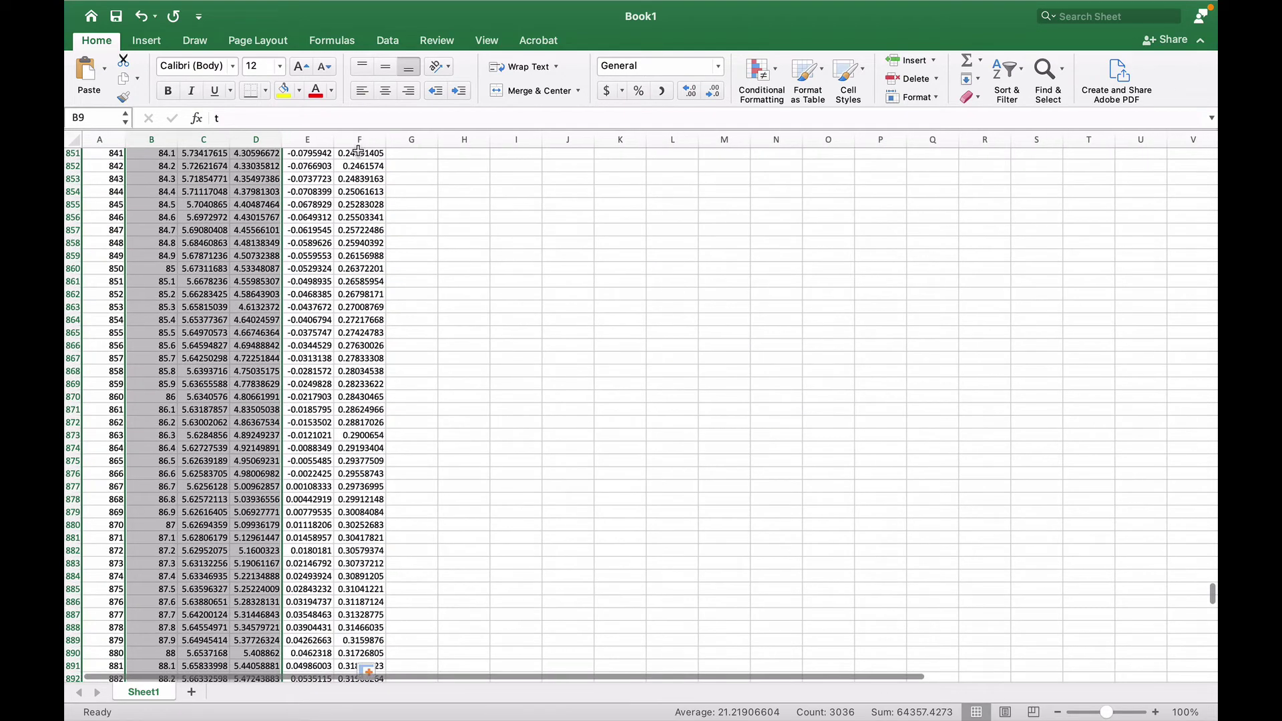
# Step: Insert a plain X Y scatter chart plotting x and y against t
pyautogui.click(148, 41)
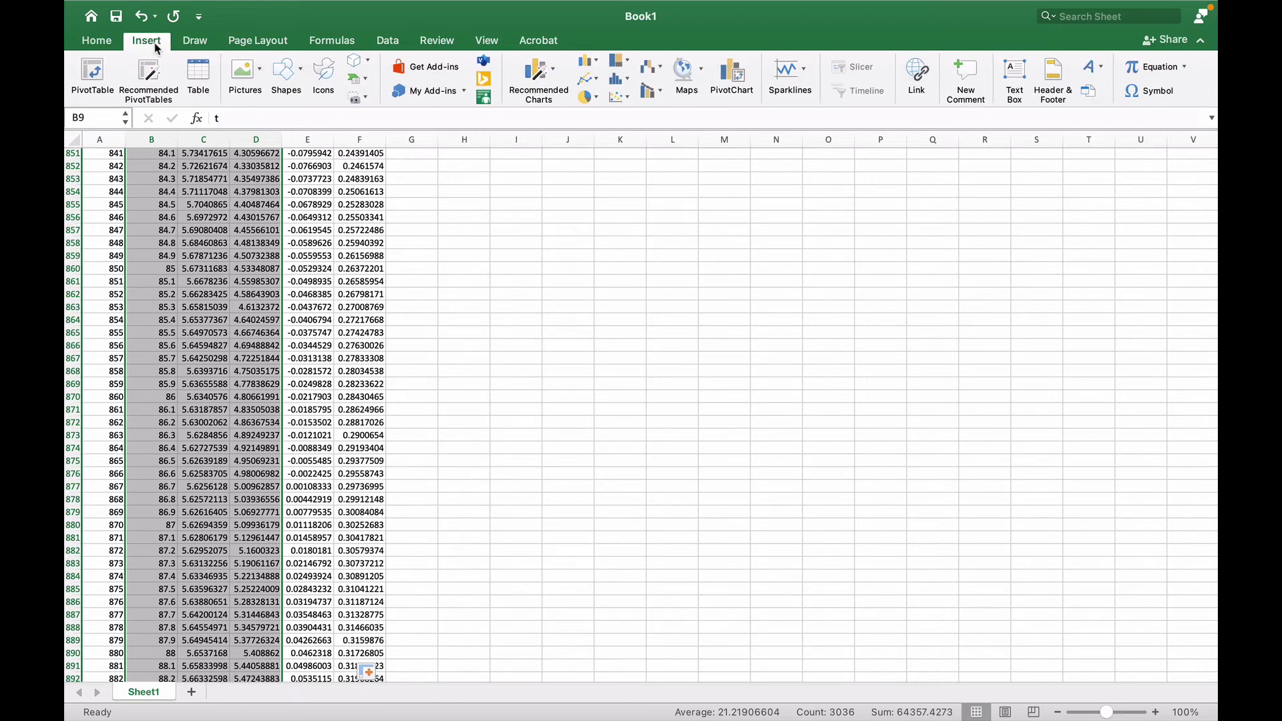
pyautogui.click(620, 99)
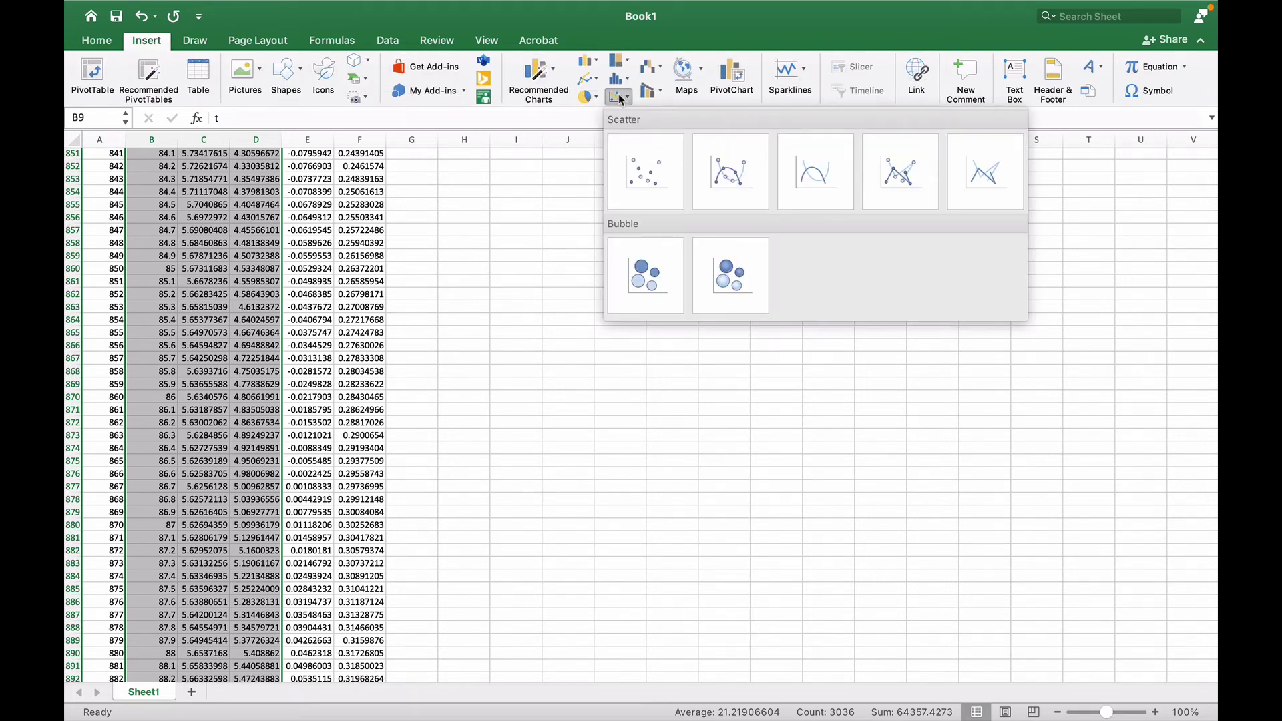
pyautogui.click(642, 171)
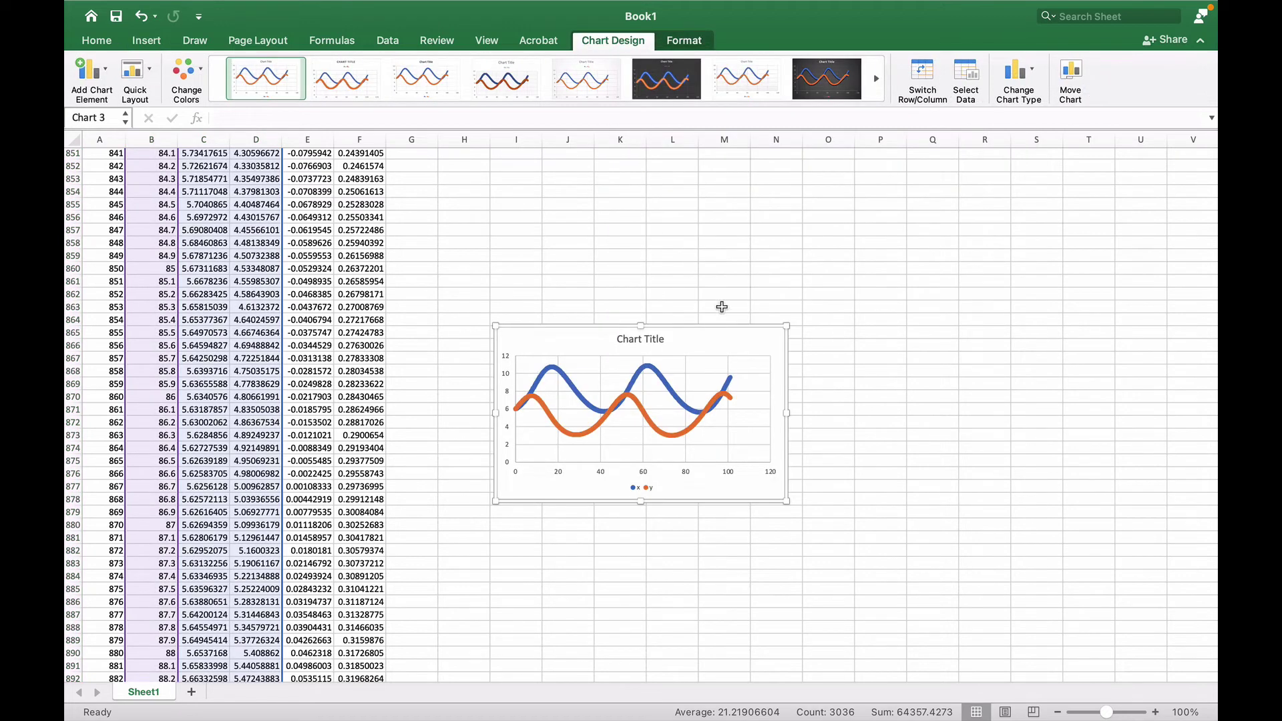
pyautogui.moveTo(559, 418)
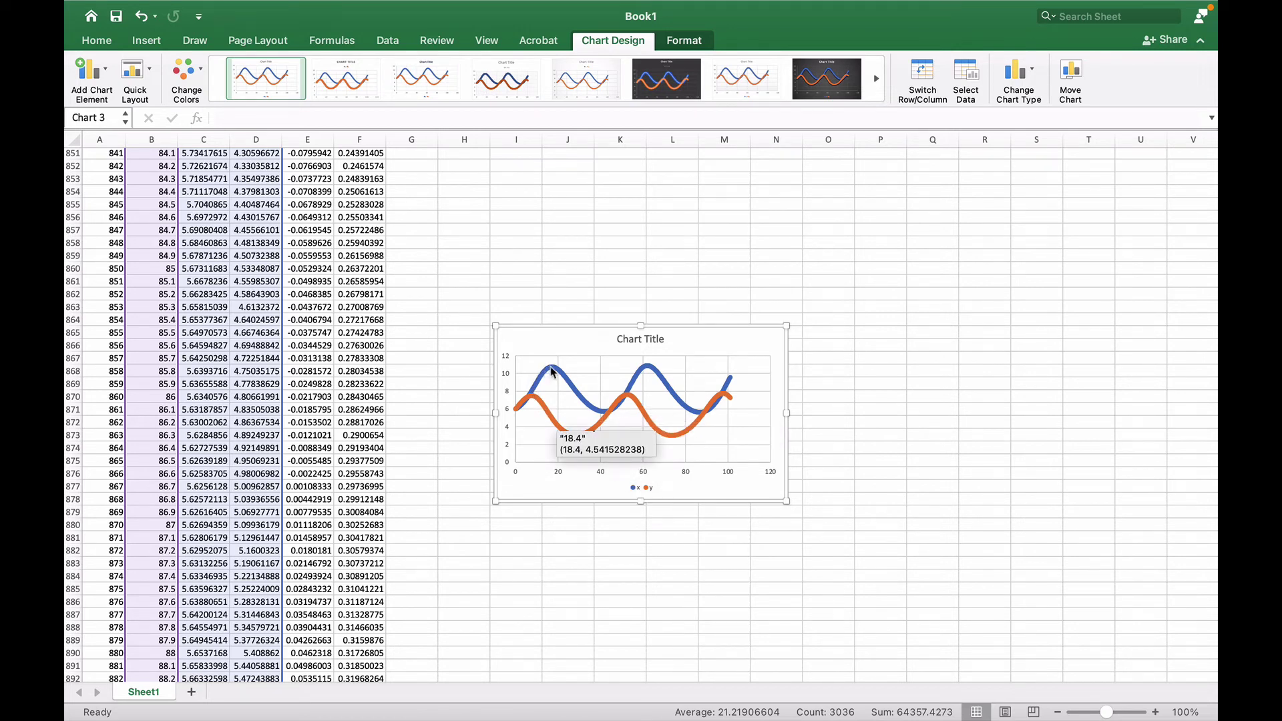
pyautogui.moveTo(562, 378)
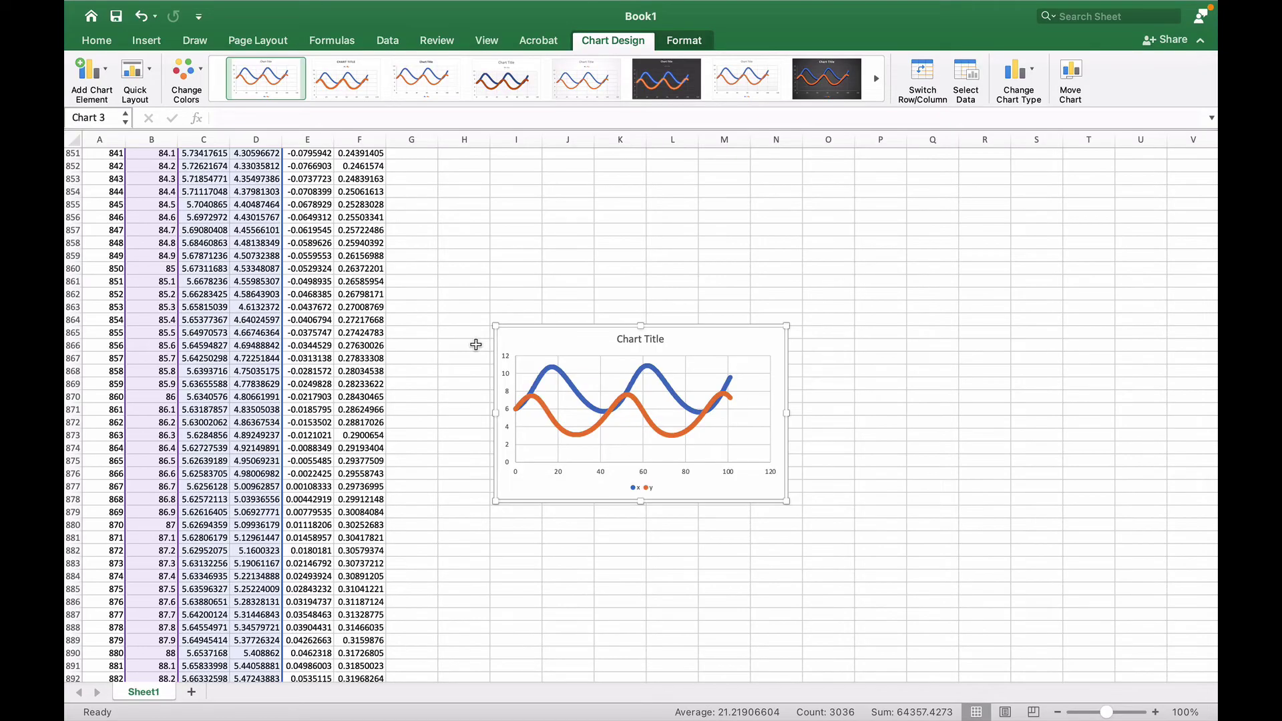
# Step: Select the x and y columns and insert a plain scatter chart of y against x
pyautogui.scroll(20, 476, 345)
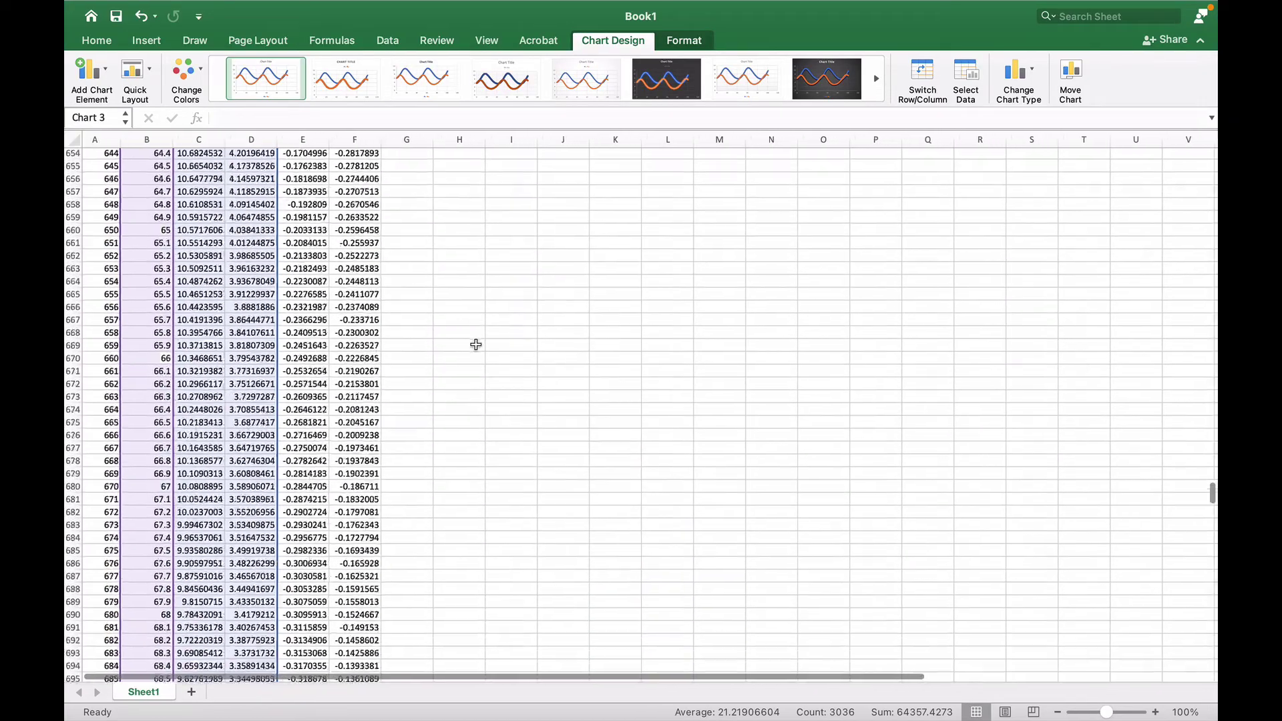
pyautogui.scroll(20, 475, 344)
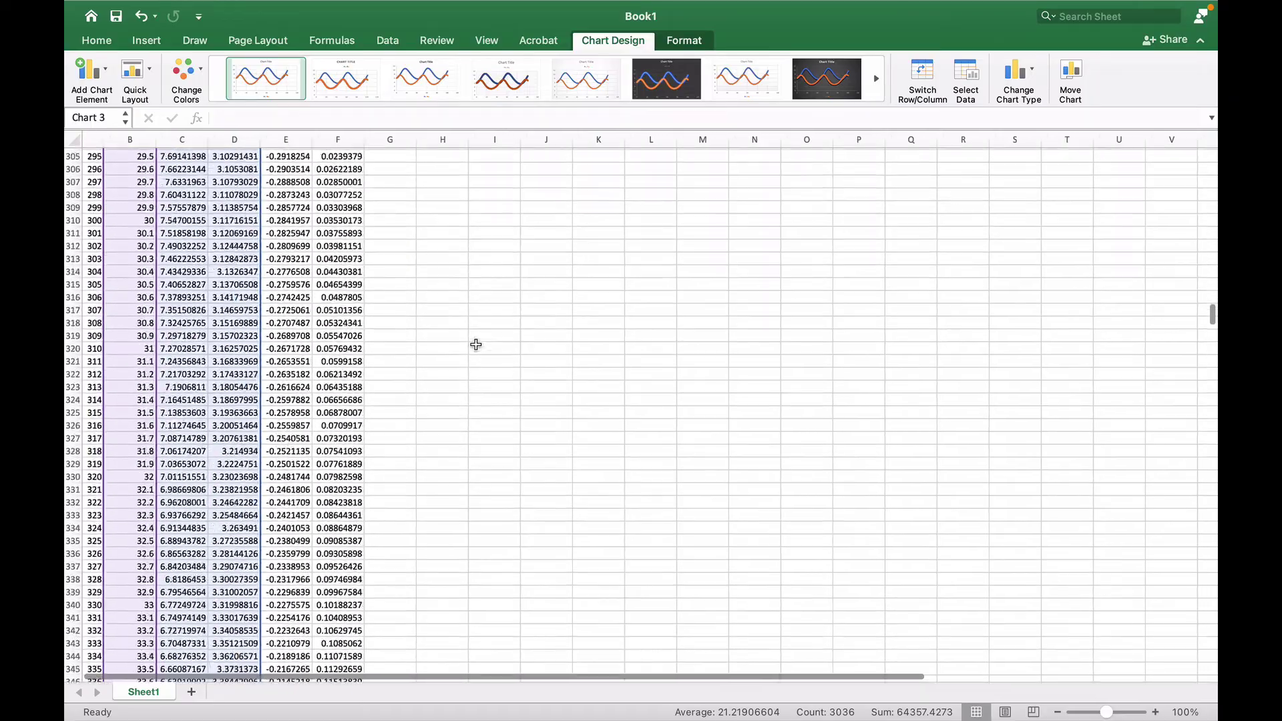
pyautogui.scroll(20, 475, 344)
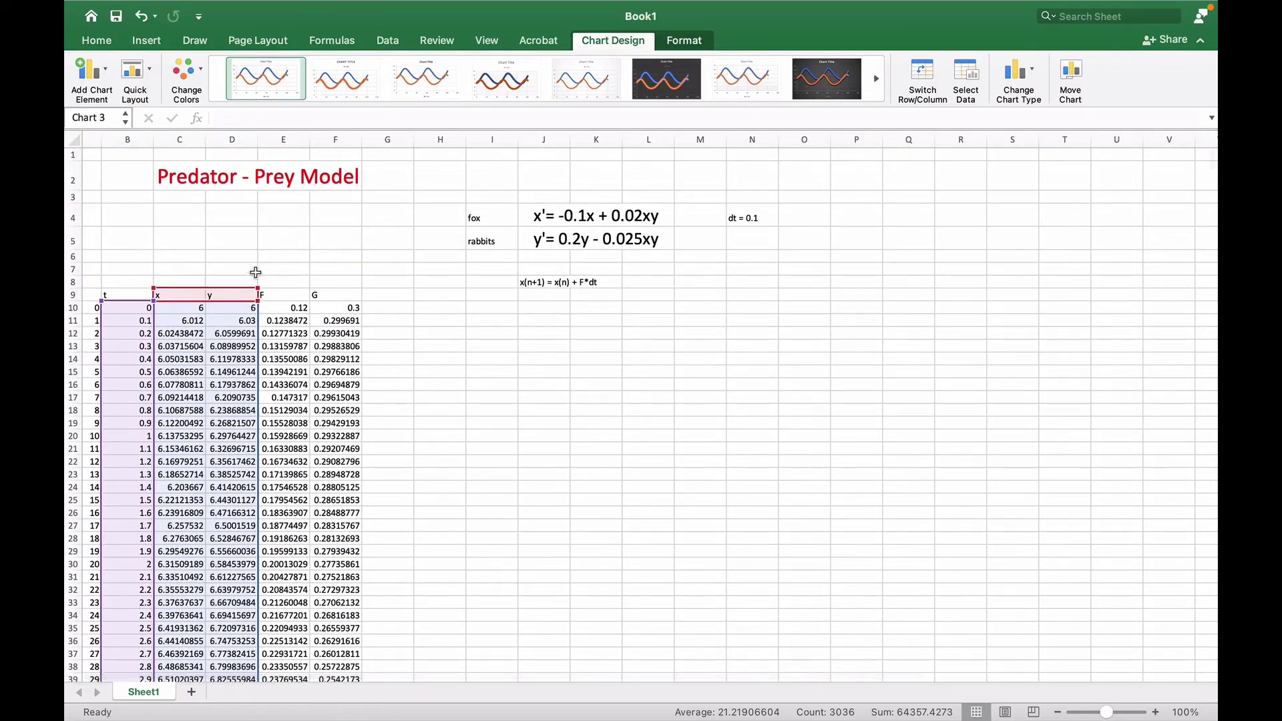
pyautogui.click(267, 267)
pyautogui.moveTo(187, 296); pyautogui.dragTo(230, 326)
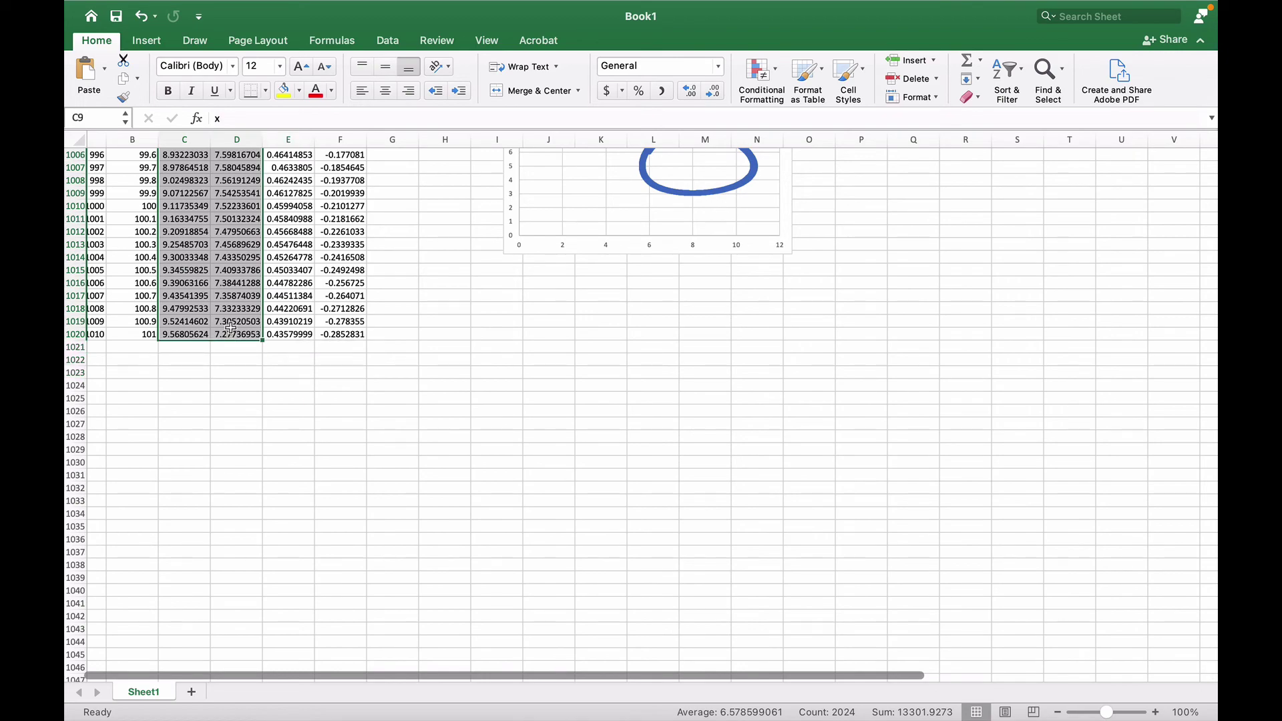
pyautogui.scroll(20, 472, 332)
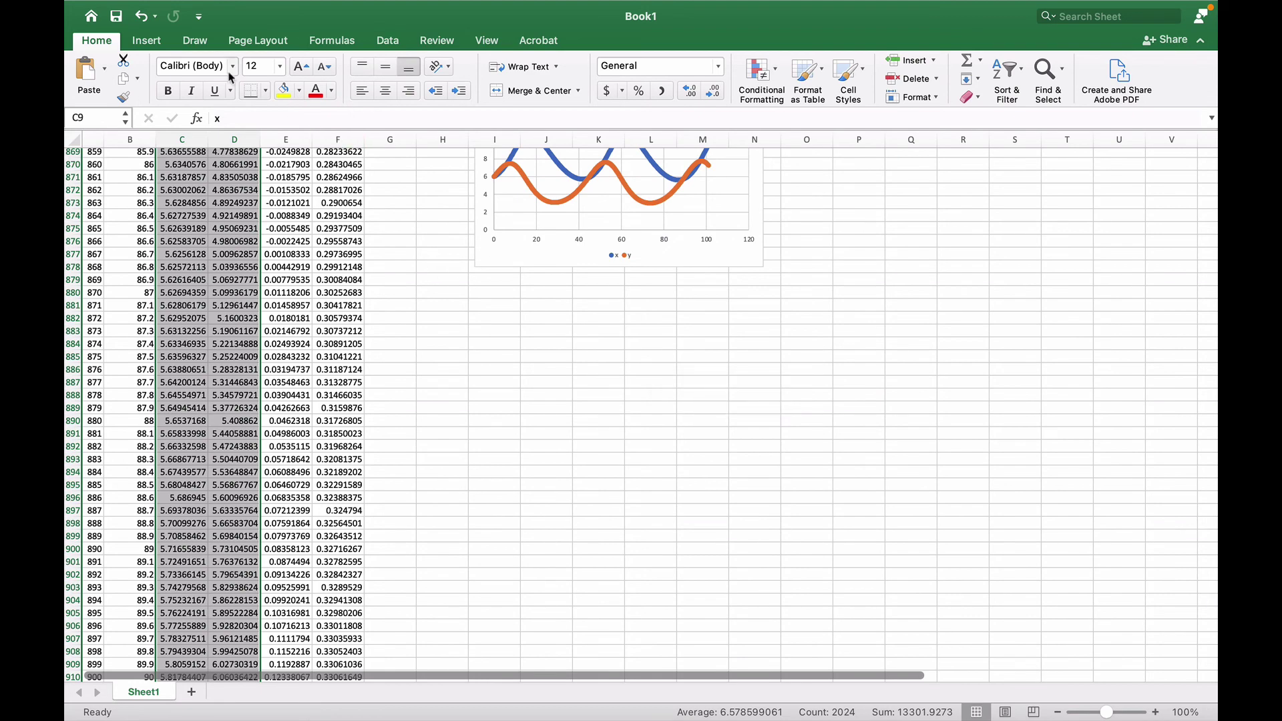
pyautogui.click(148, 42)
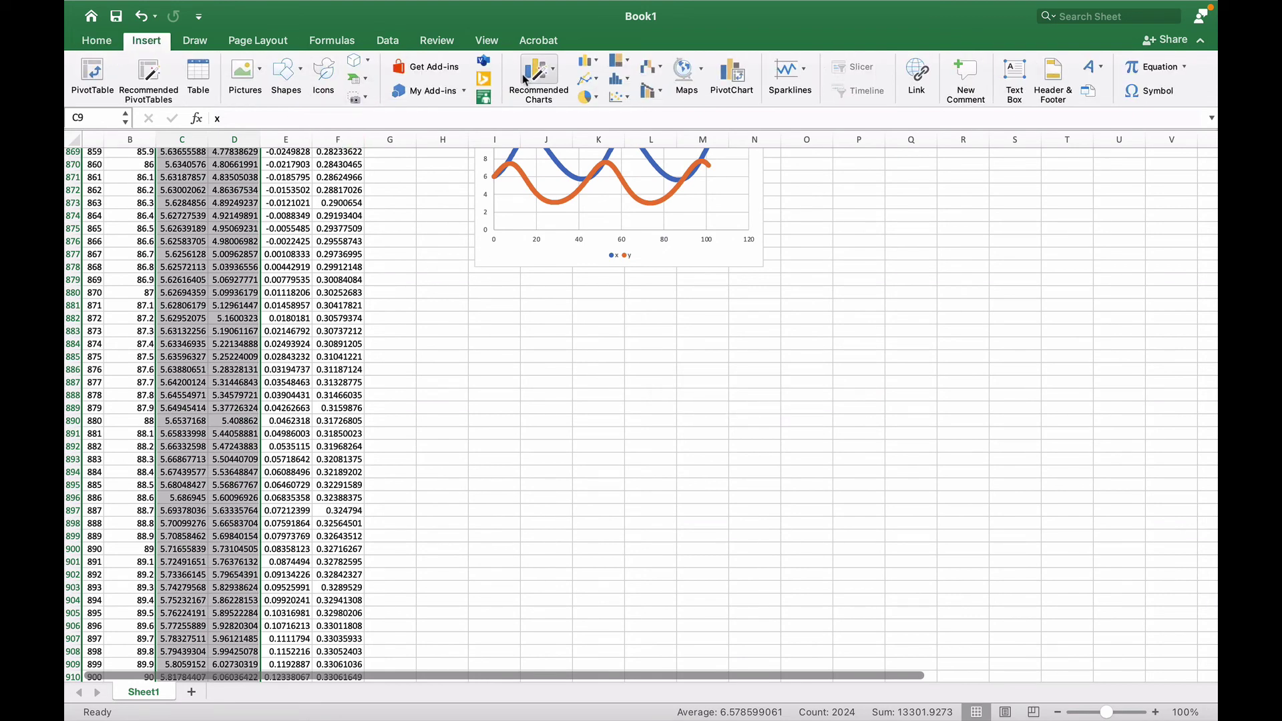
pyautogui.click(618, 99)
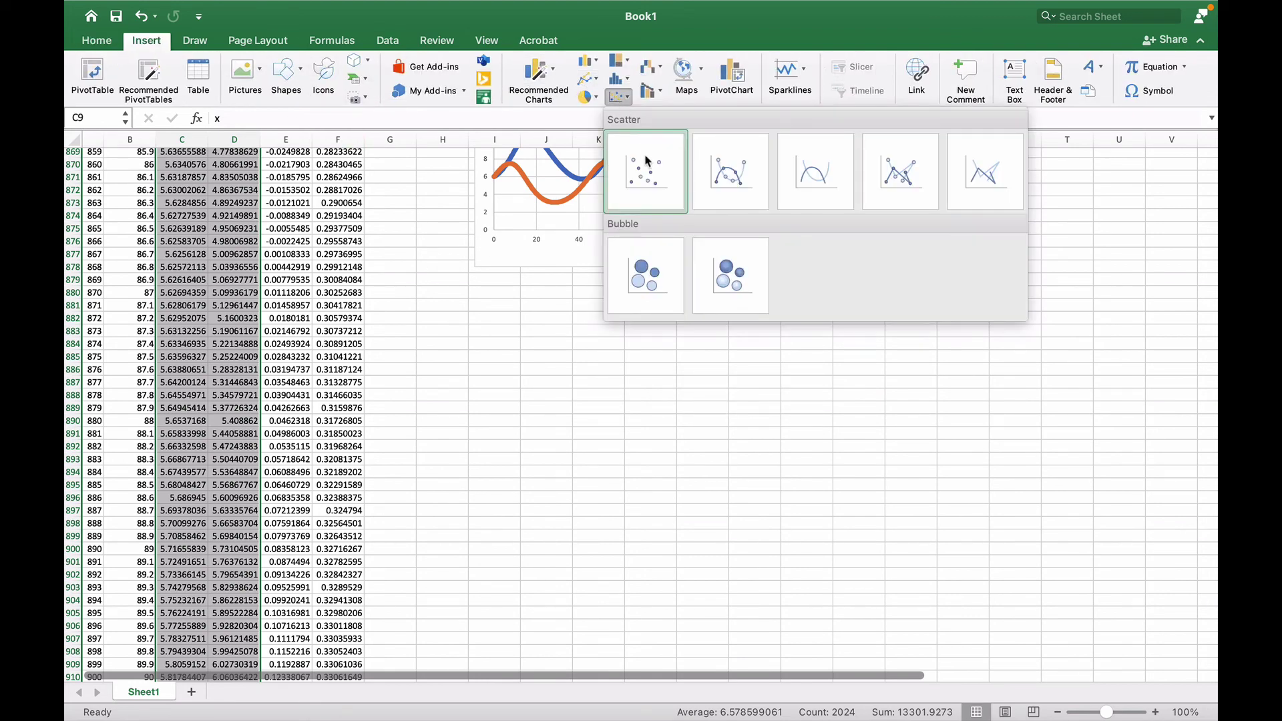
pyautogui.click(647, 170)
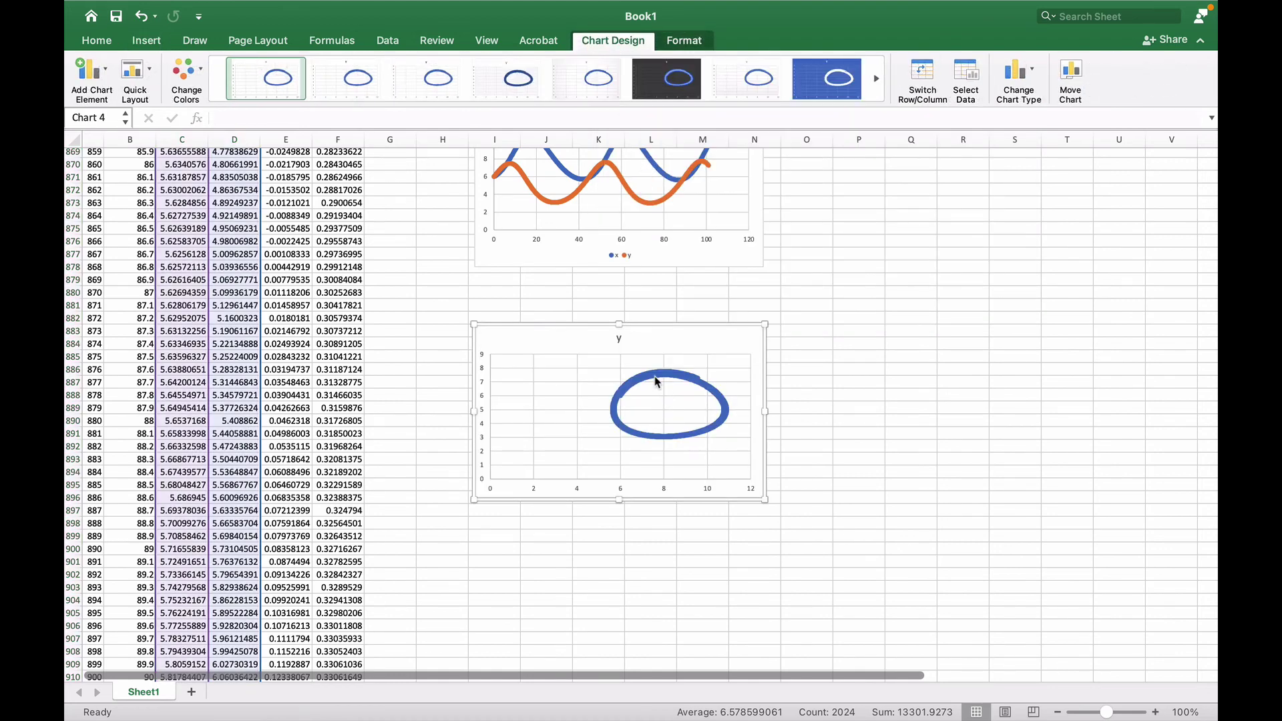
pyautogui.moveTo(631, 422)
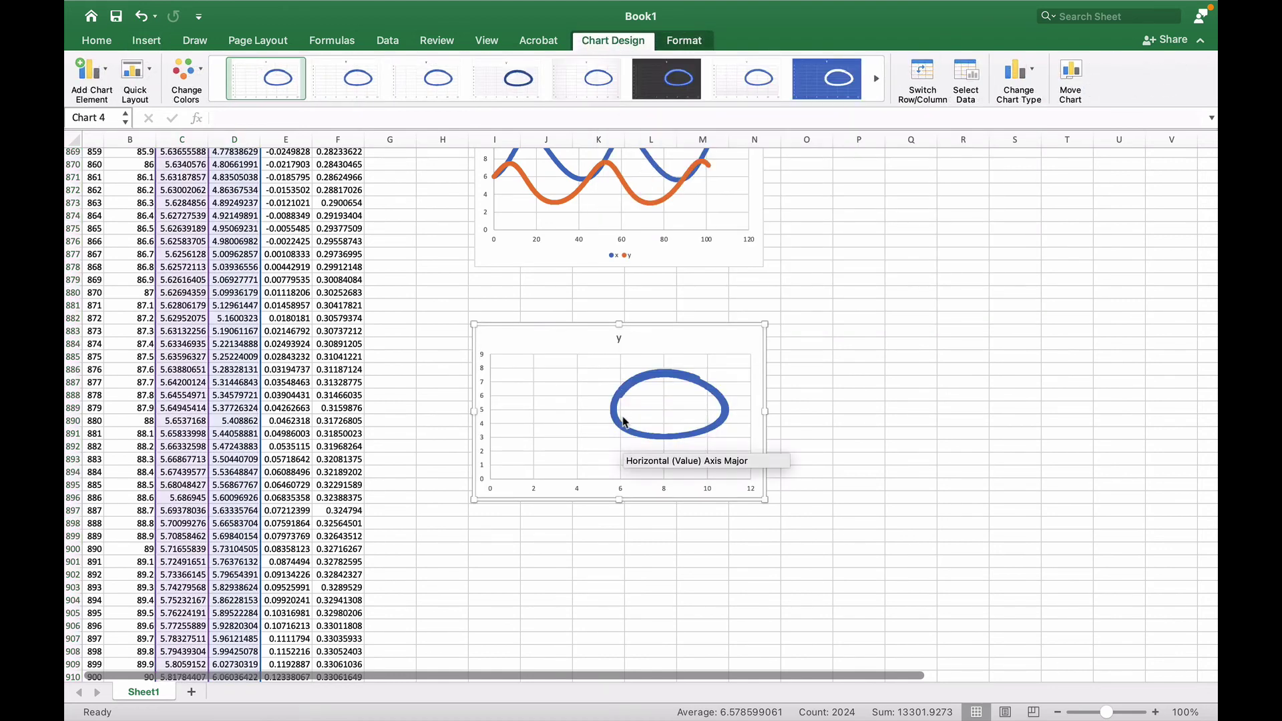
pyautogui.moveTo(622, 396)
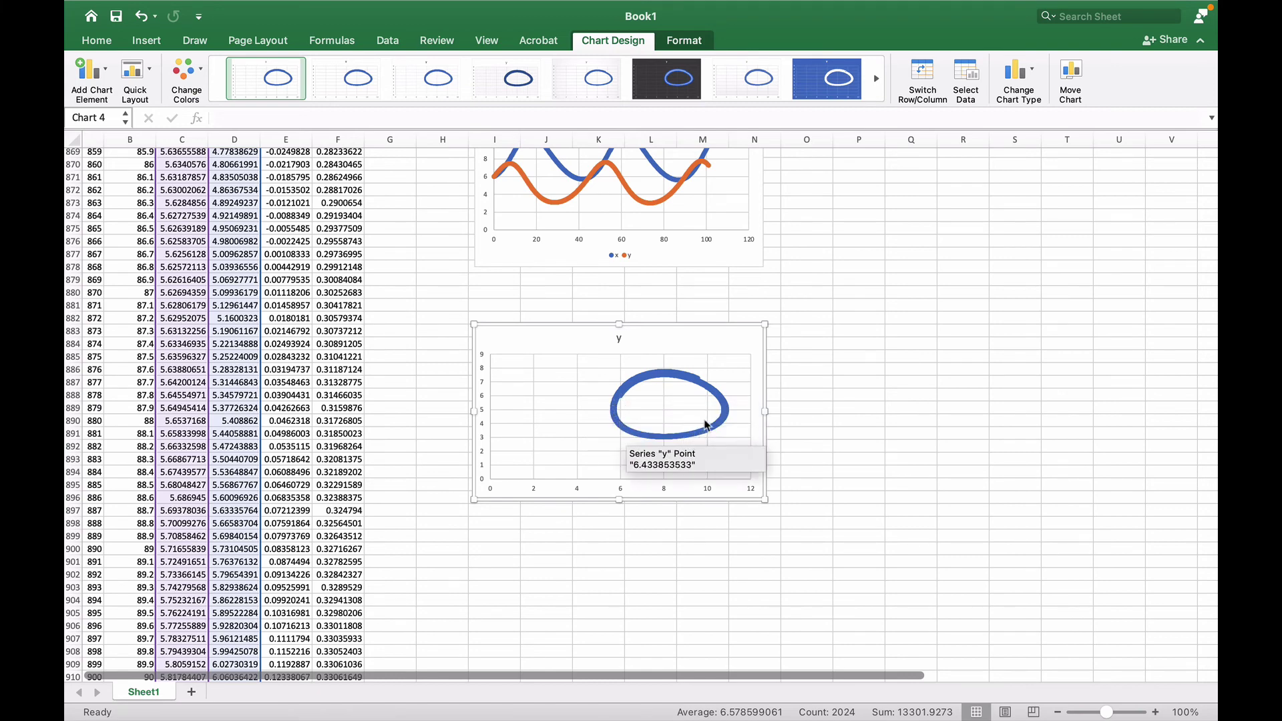
pyautogui.moveTo(688, 378)
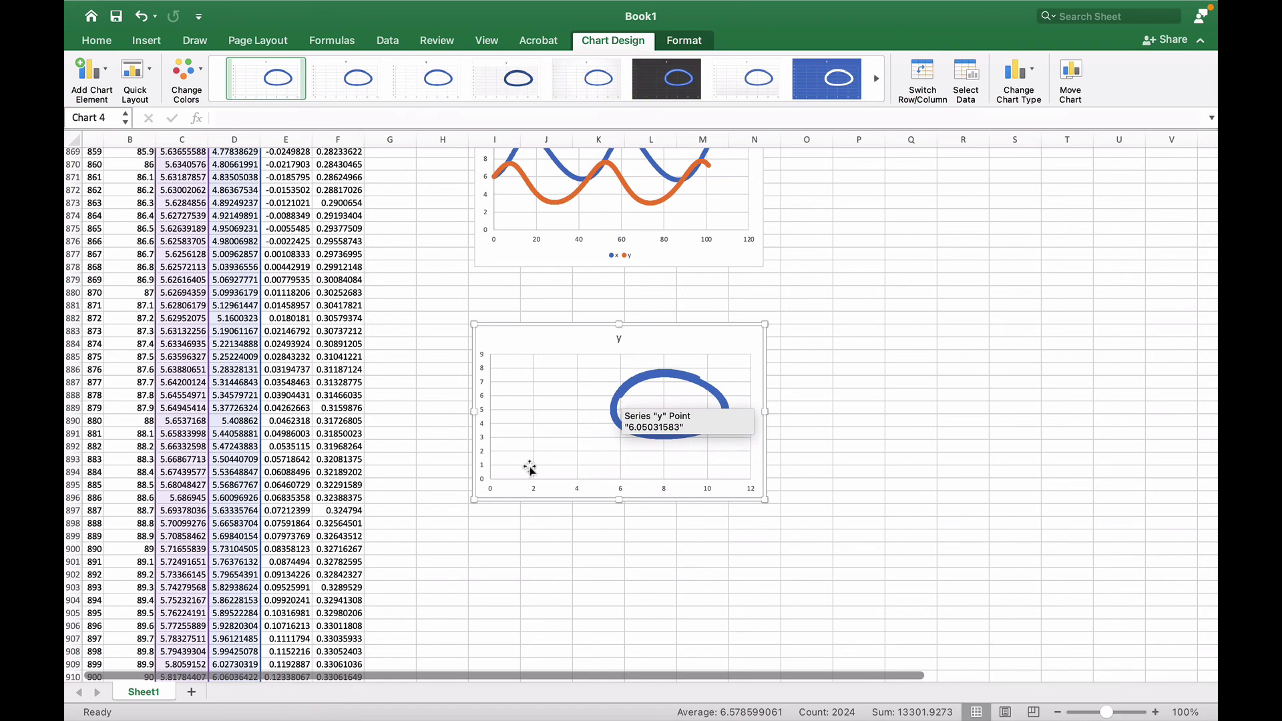
pyautogui.scroll(20, 506, 491)
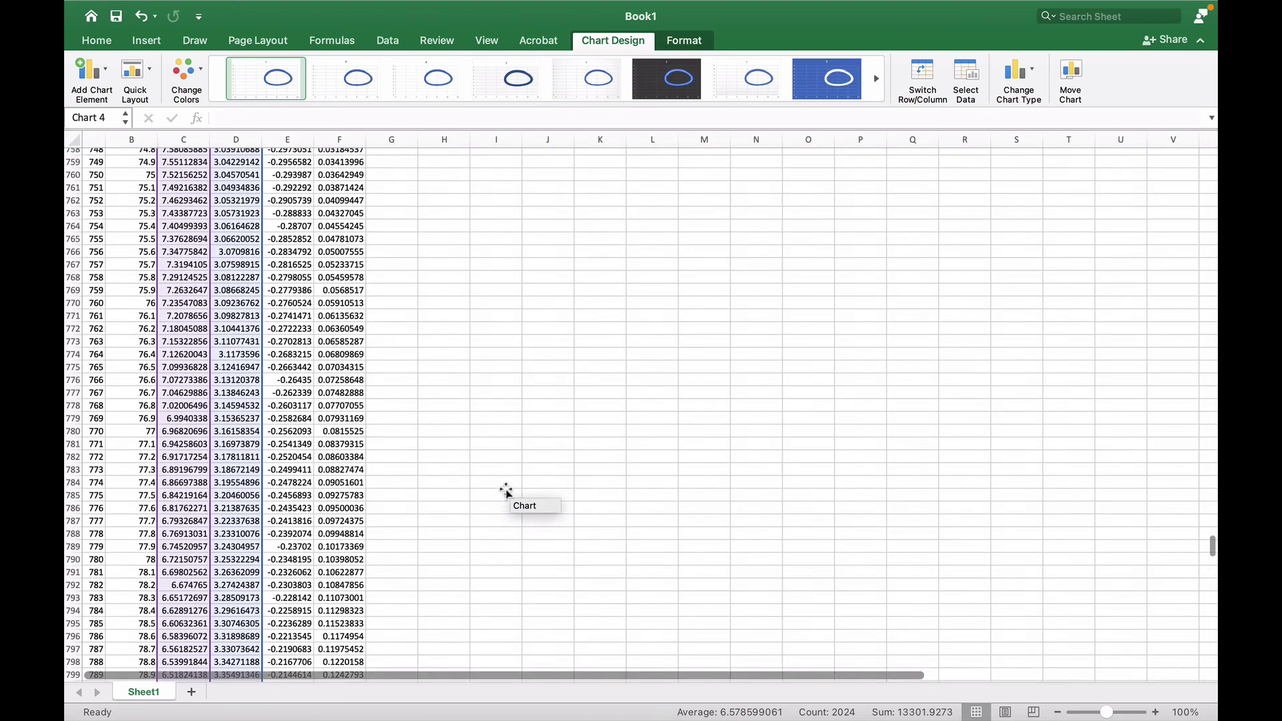